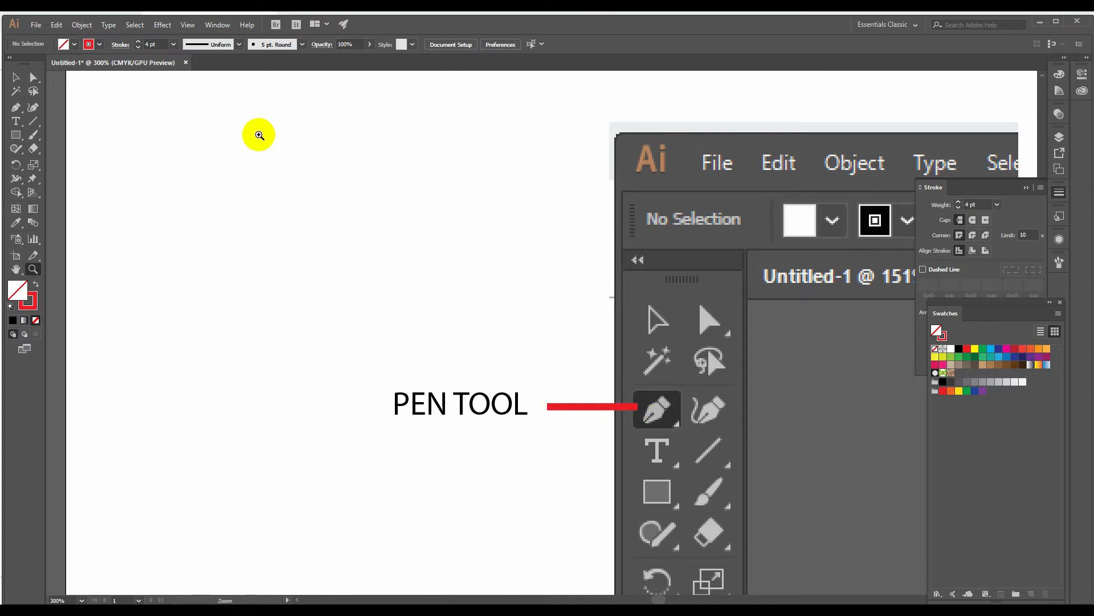
Delete the enlarged toolbar picture, the "PEN TOOL" label and its red pointer line from the artboard.
click(15, 77)
click(690, 268)
key(Delete)
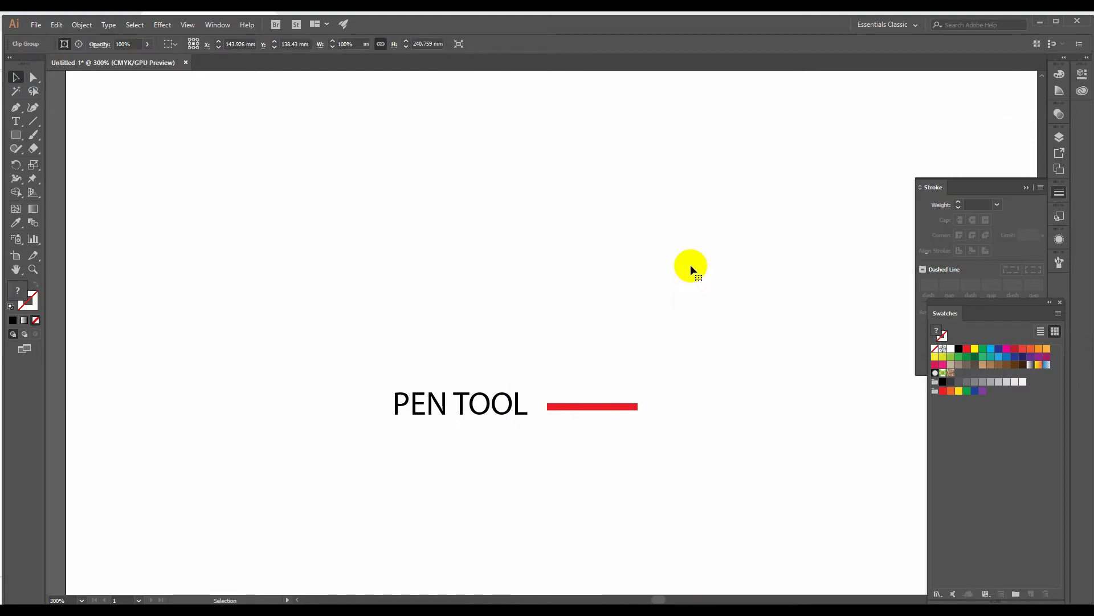
drag(363, 323, 679, 450)
key(Delete)
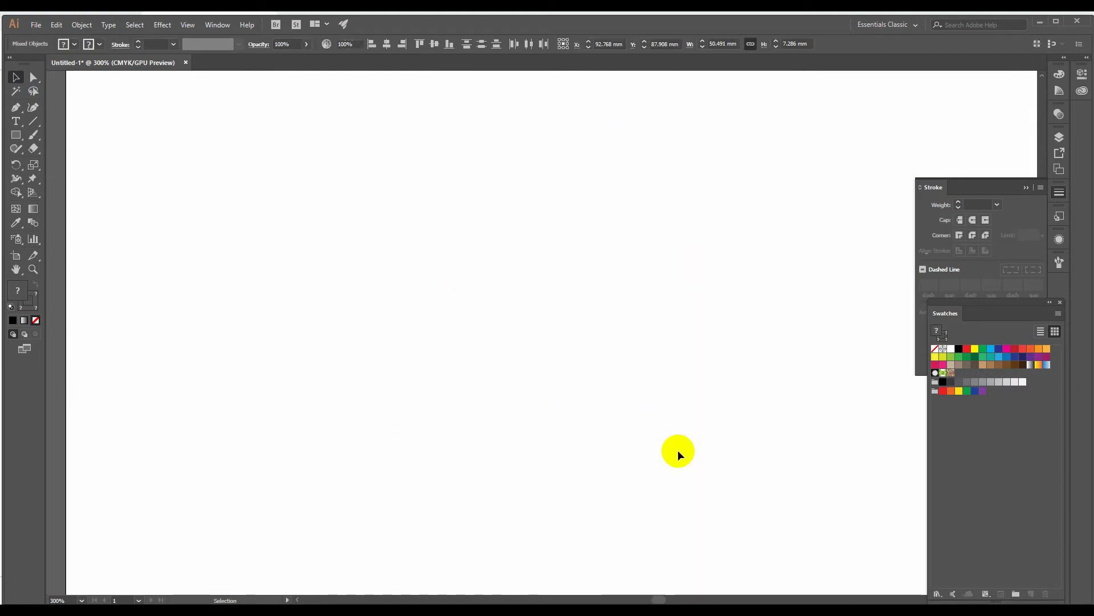
Undock the tools panel so it floats over the canvas, and look up the Tools options for showing it.
click(34, 84)
drag(25, 59, 59, 83)
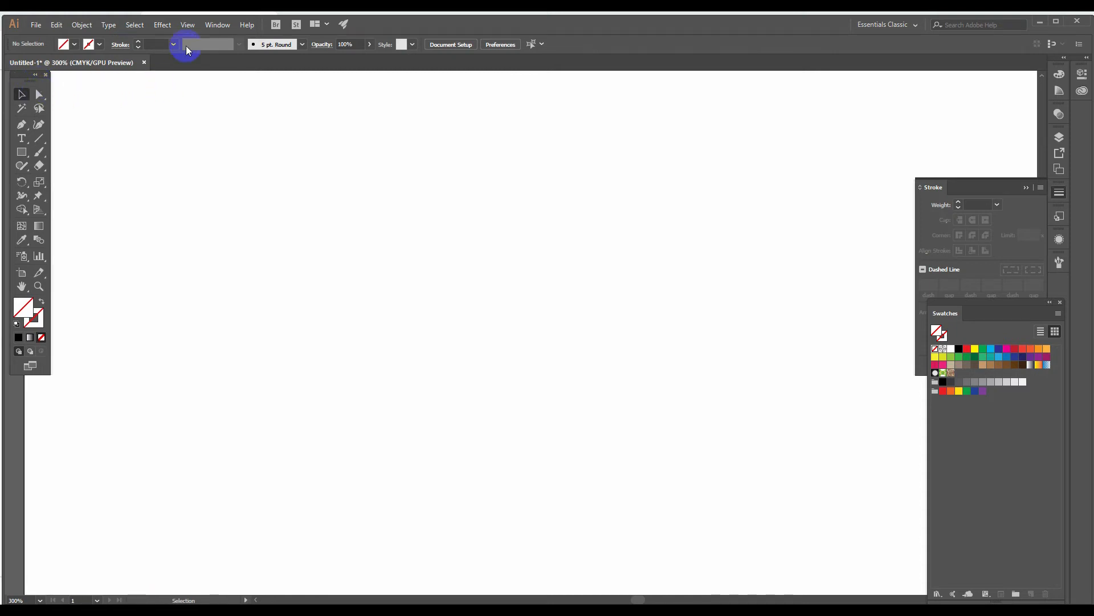
click(210, 26)
mouse_move(289, 117)
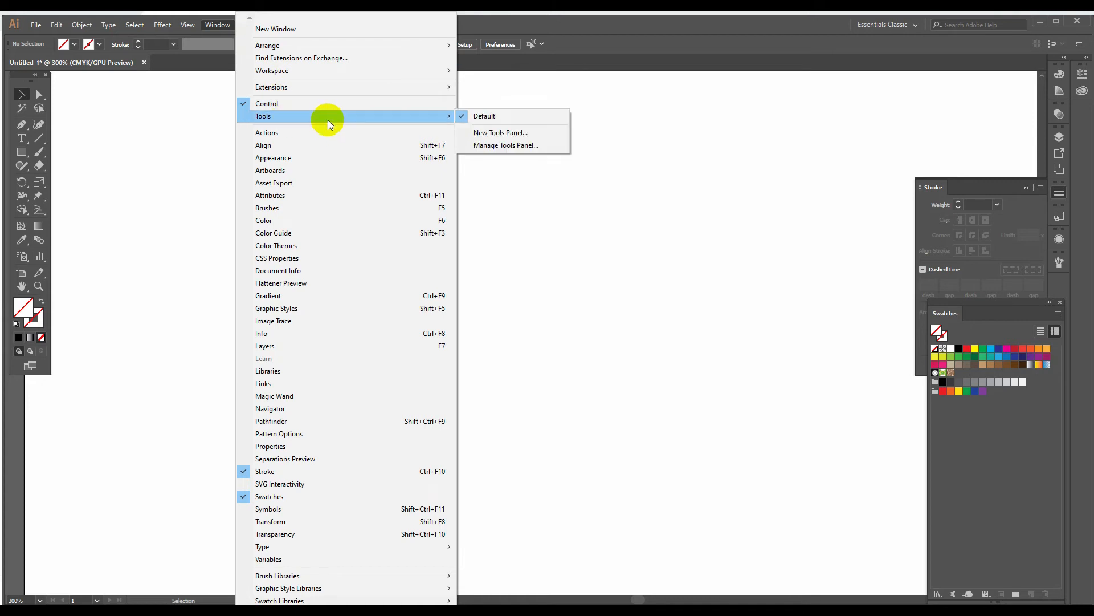
mouse_move(23, 77)
mouse_down()
mouse_move(64, 98)
mouse_move(22, 84)
mouse_up()
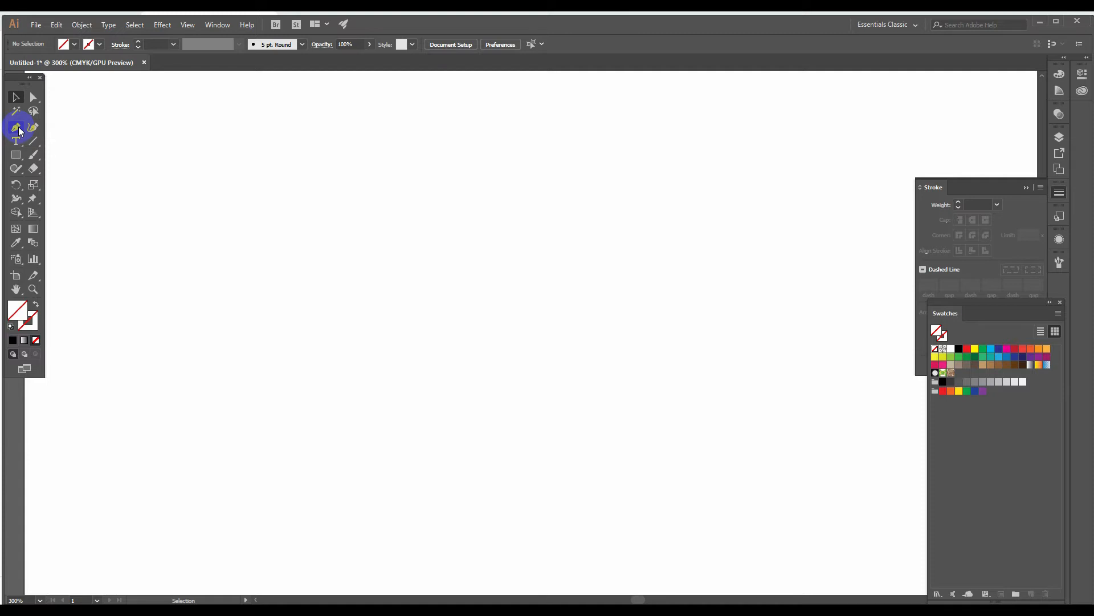
Draw a rectangle about 32.5 mm wide and 26.5 mm high in the artboard's upper-left area and select it.
click(17, 129)
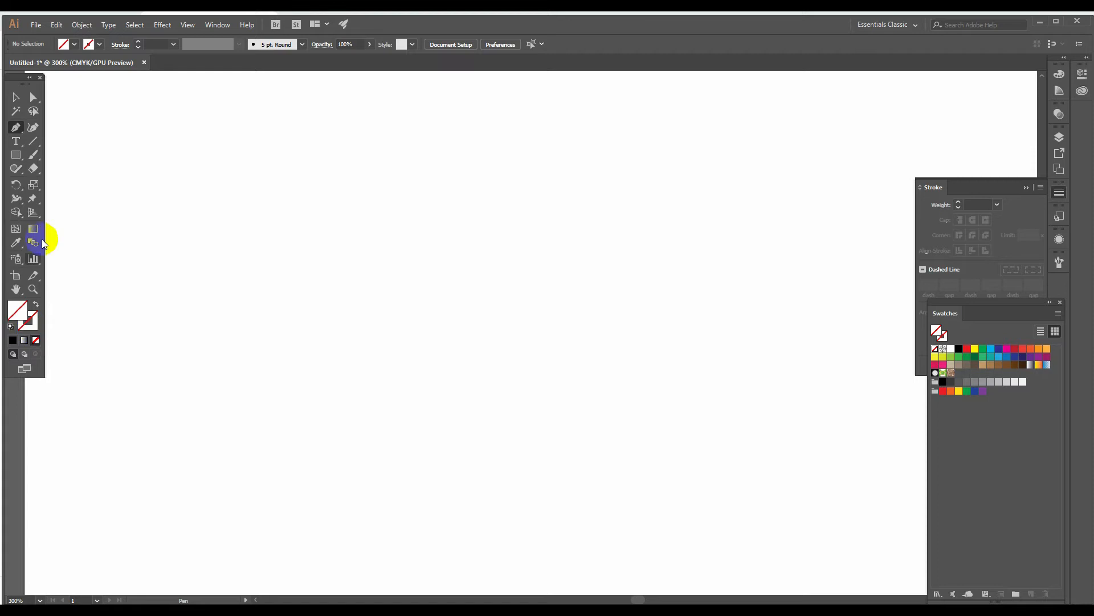
click(16, 154)
drag(158, 160, 316, 289)
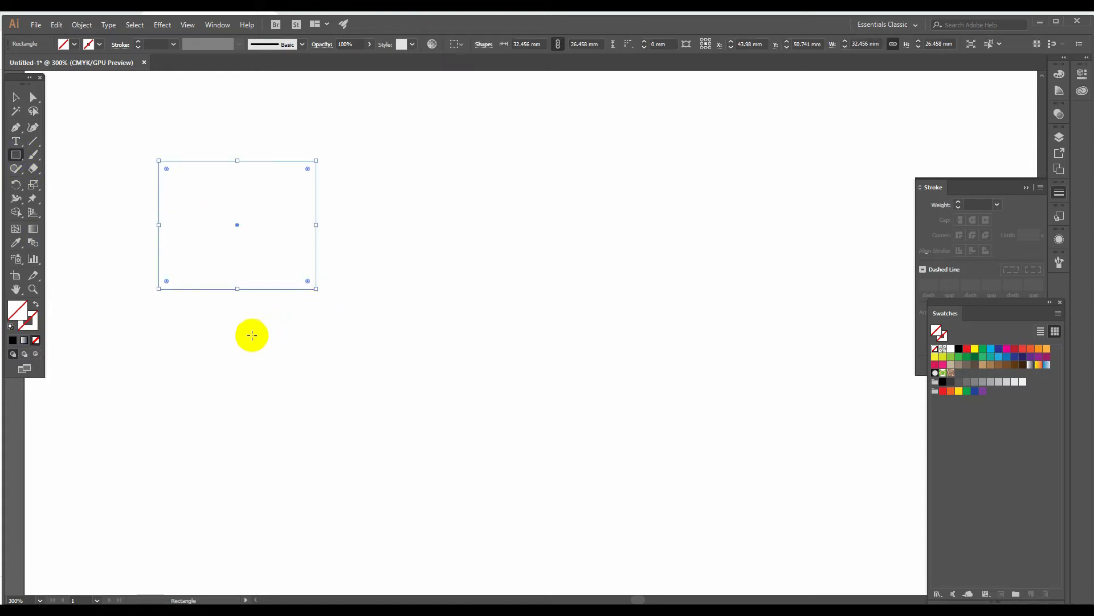
click(14, 97)
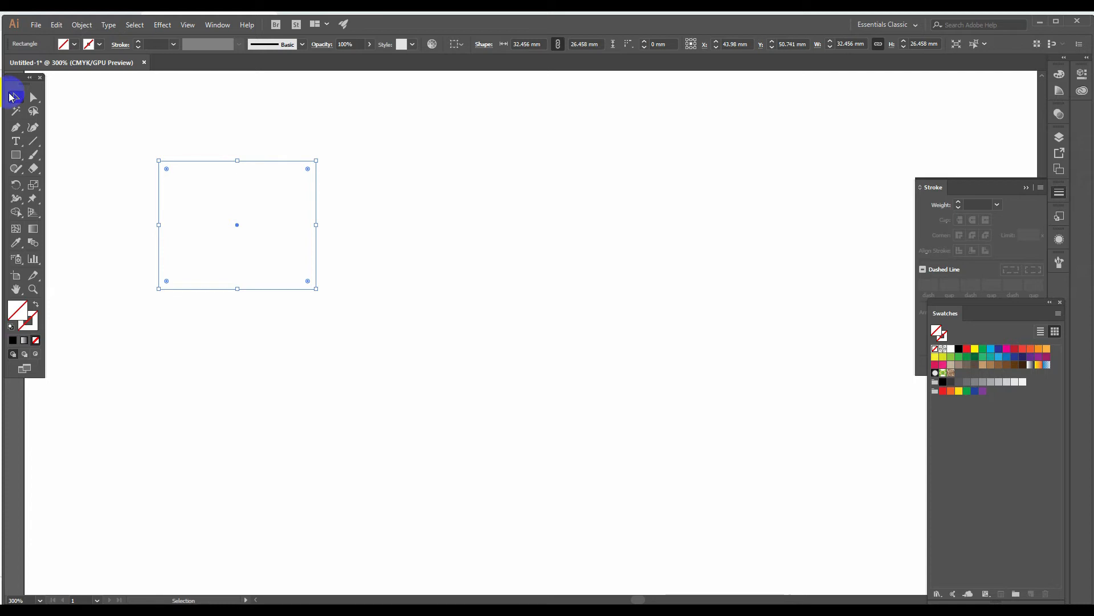
click(137, 125)
drag(138, 125, 398, 306)
drag(366, 141, 258, 236)
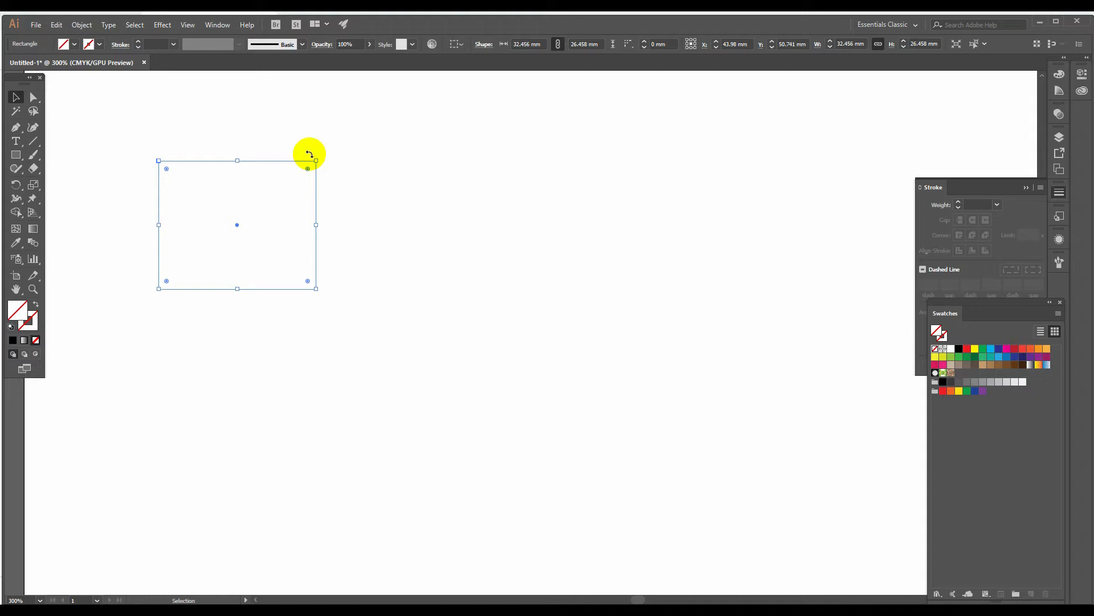
Fill the selected rectangle with red ED1D1D using the Color Picker.
double_click(18, 312)
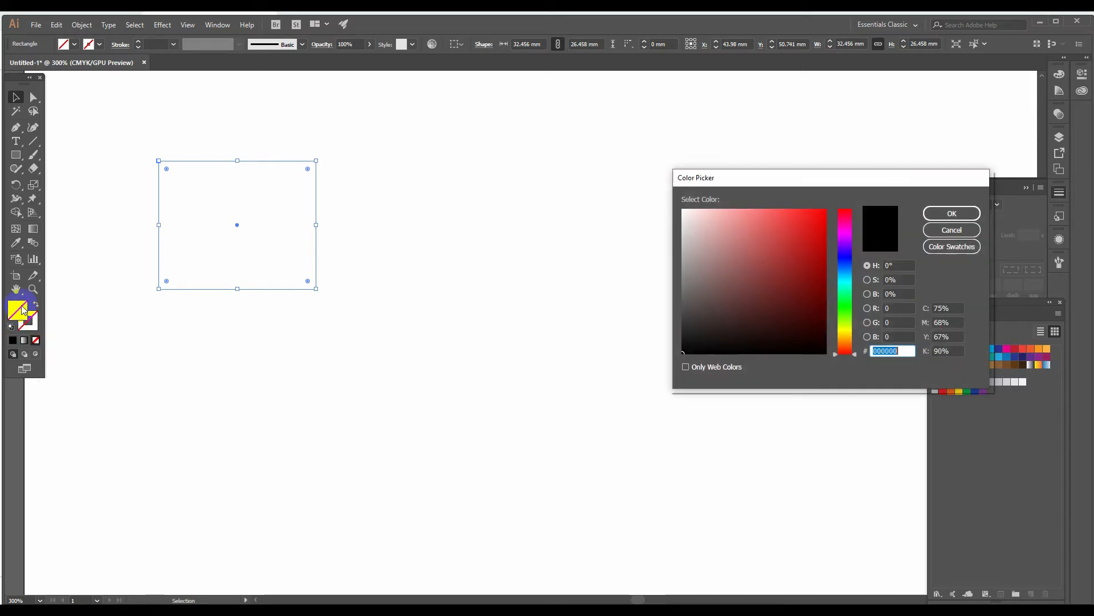
drag(738, 181, 422, 176)
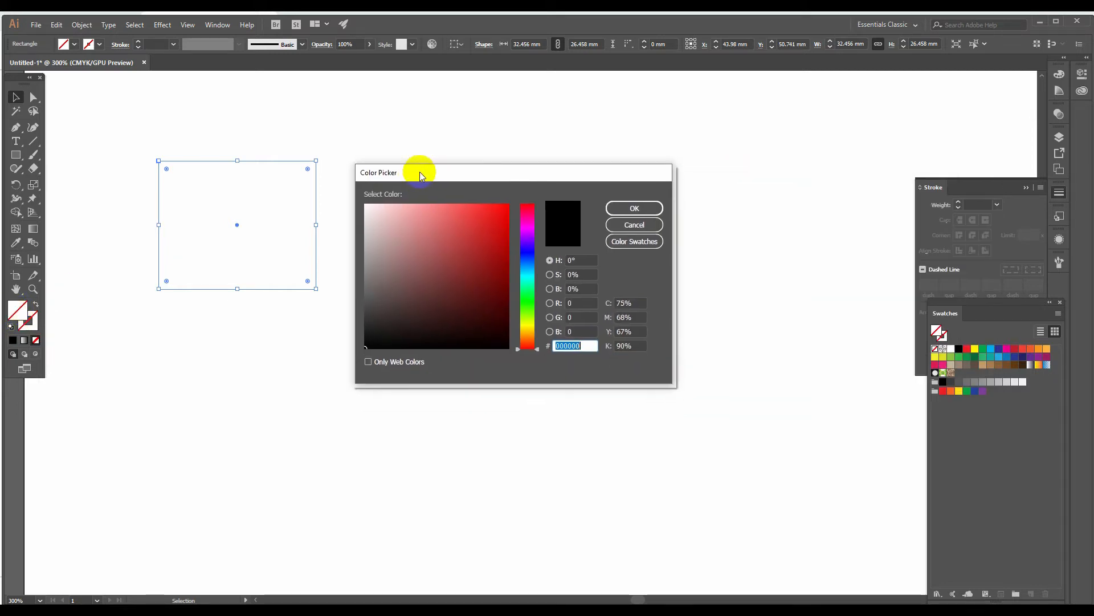
click(492, 214)
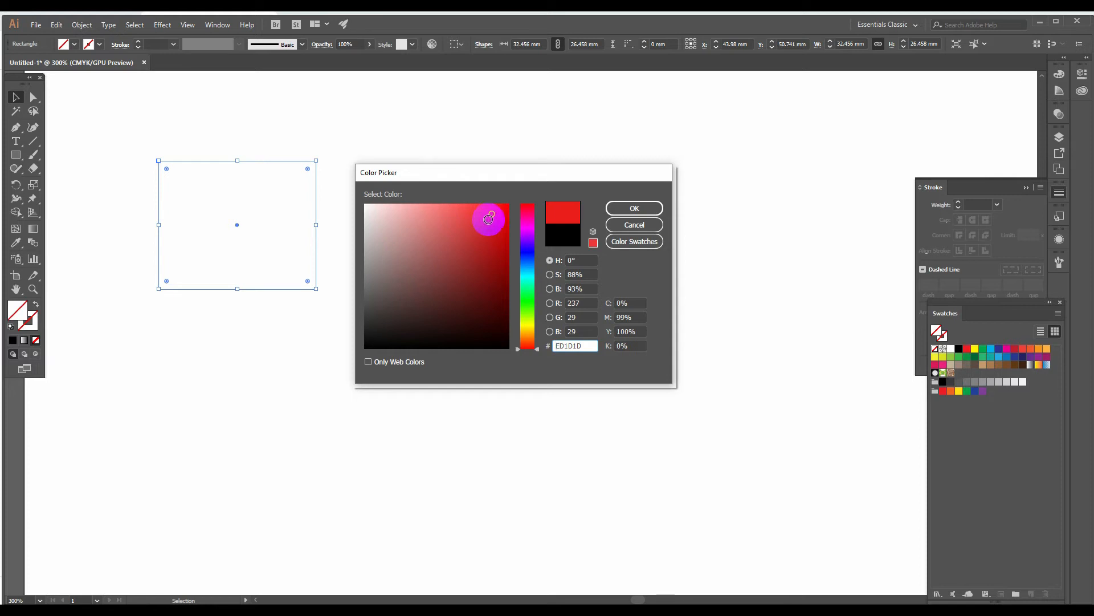
click(627, 214)
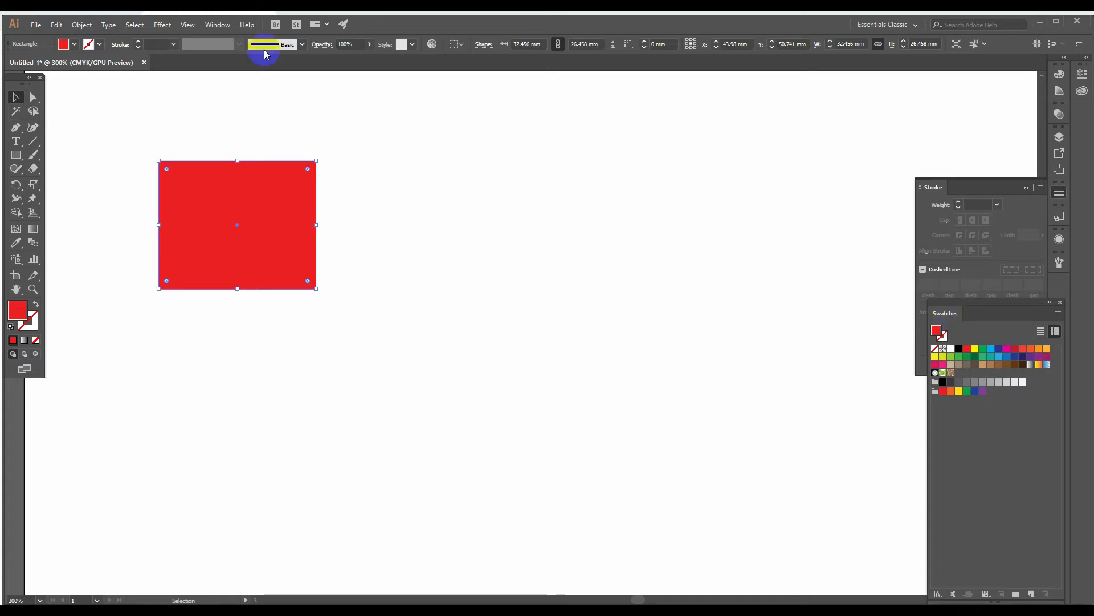
Bring the Swatches panel beside the rectangle, try several swatches as its fill and settle on yellow.
click(217, 25)
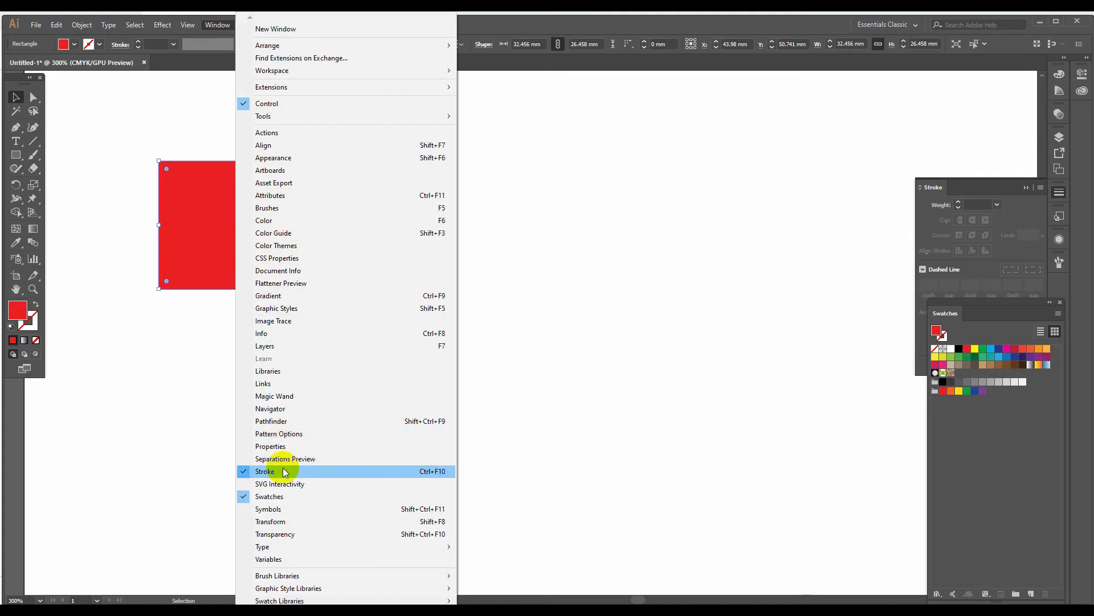
drag(993, 308, 551, 143)
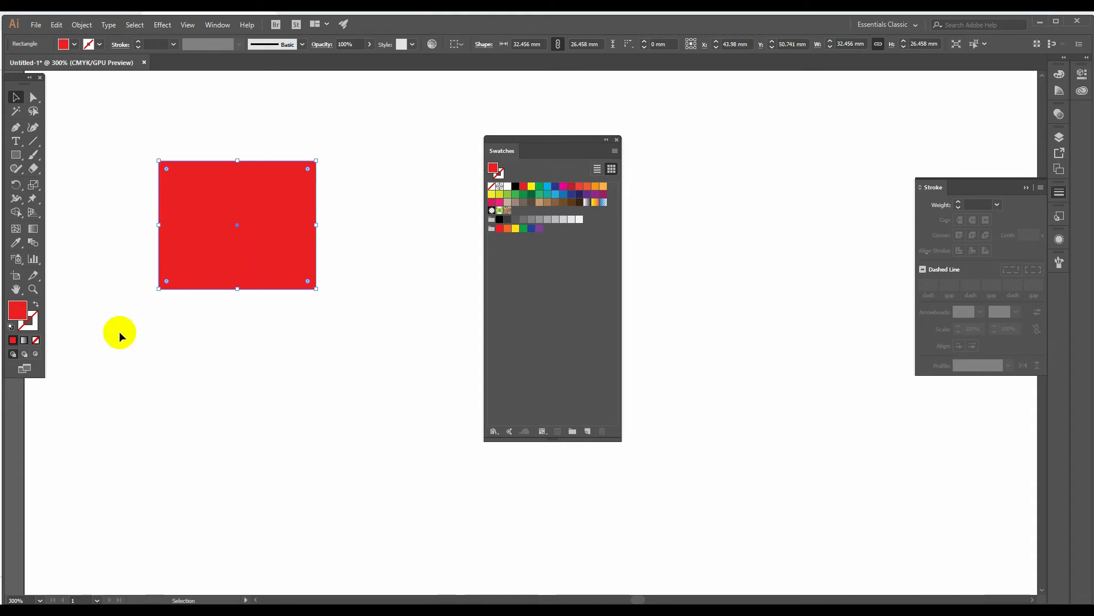
click(540, 187)
click(548, 187)
click(533, 187)
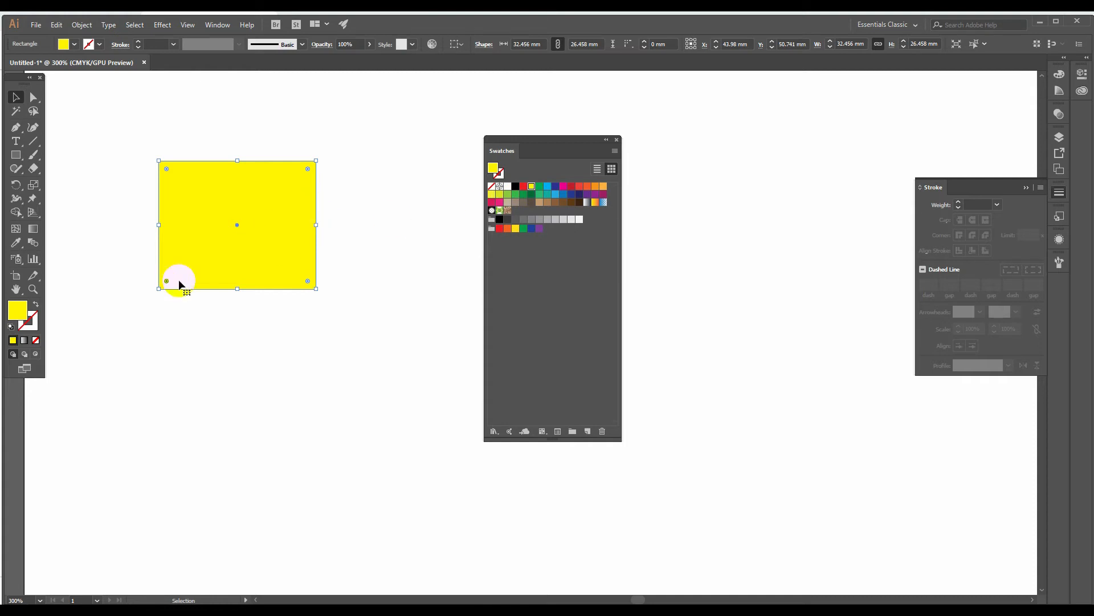
Give the yellow rectangle a red swatch stroke and set the stroke weight to 6 pt.
click(35, 330)
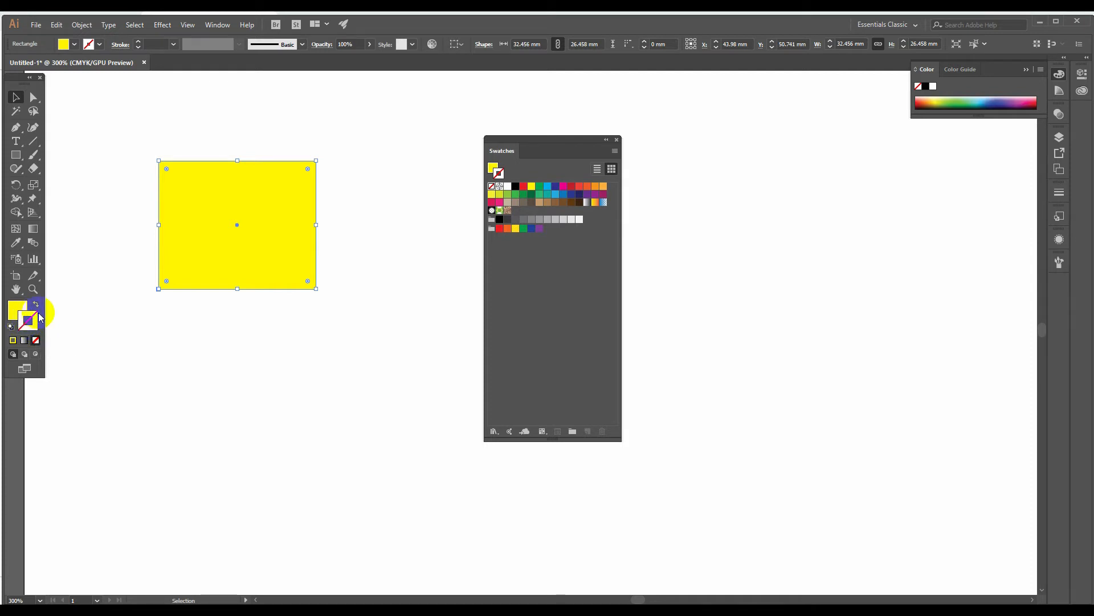
click(525, 192)
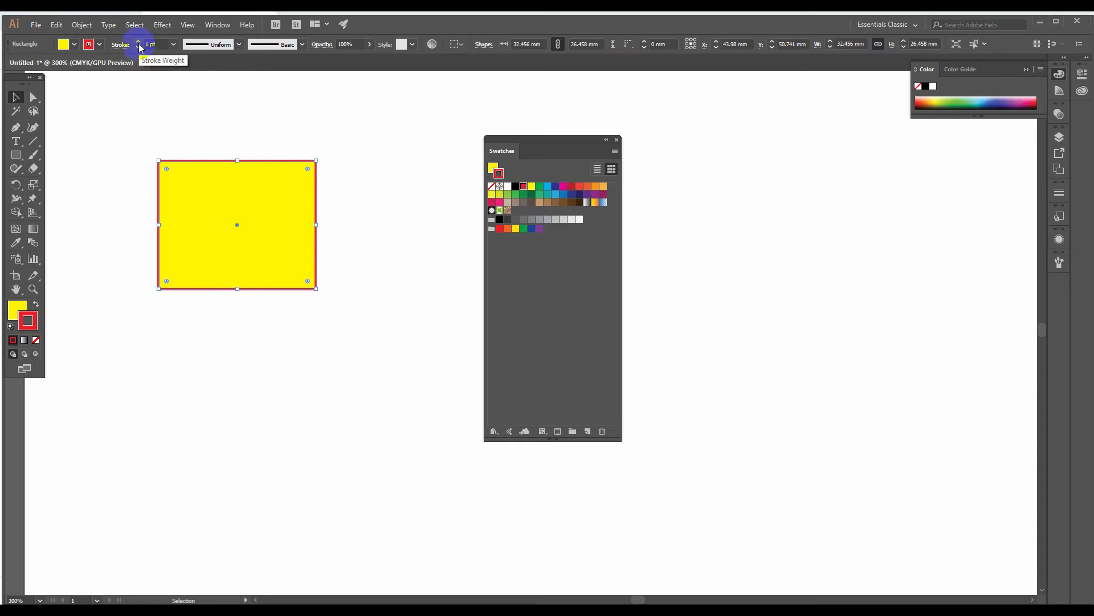
click(1056, 194)
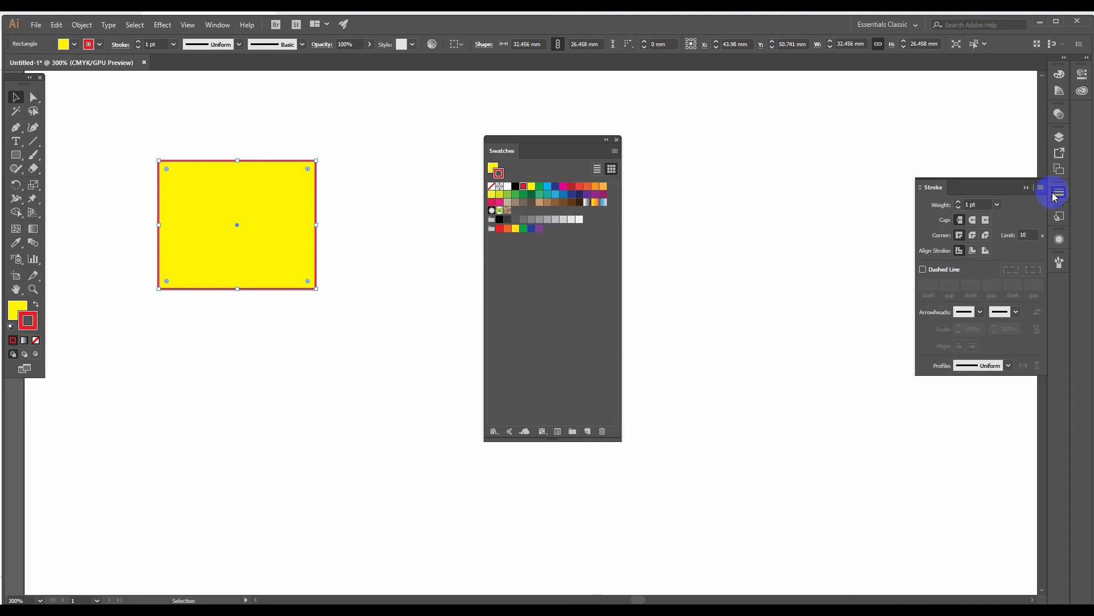
click(139, 43)
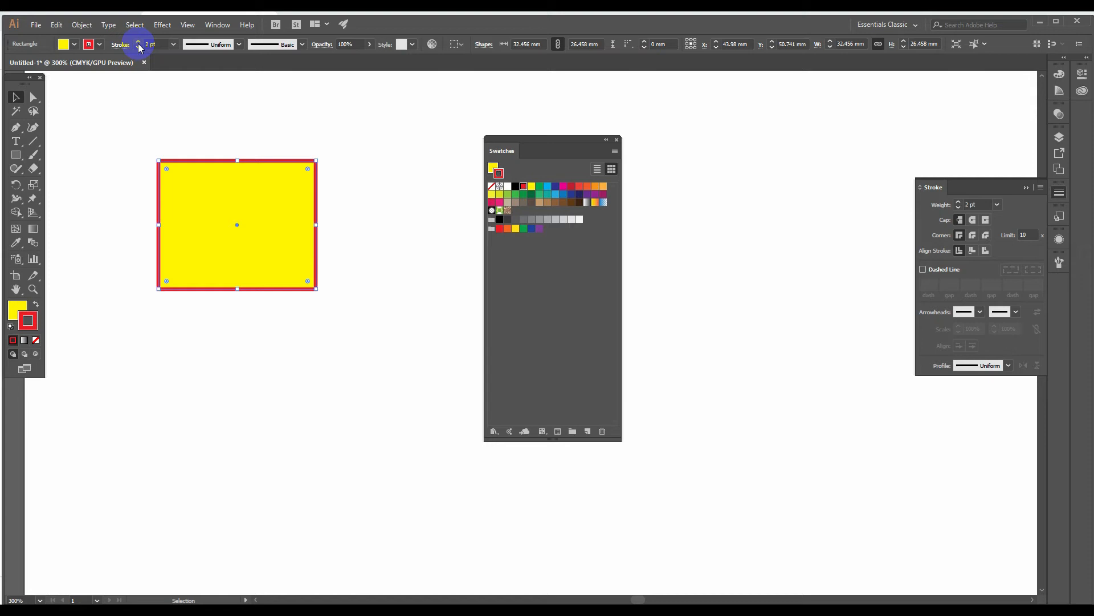
click(139, 44)
click(138, 43)
click(139, 44)
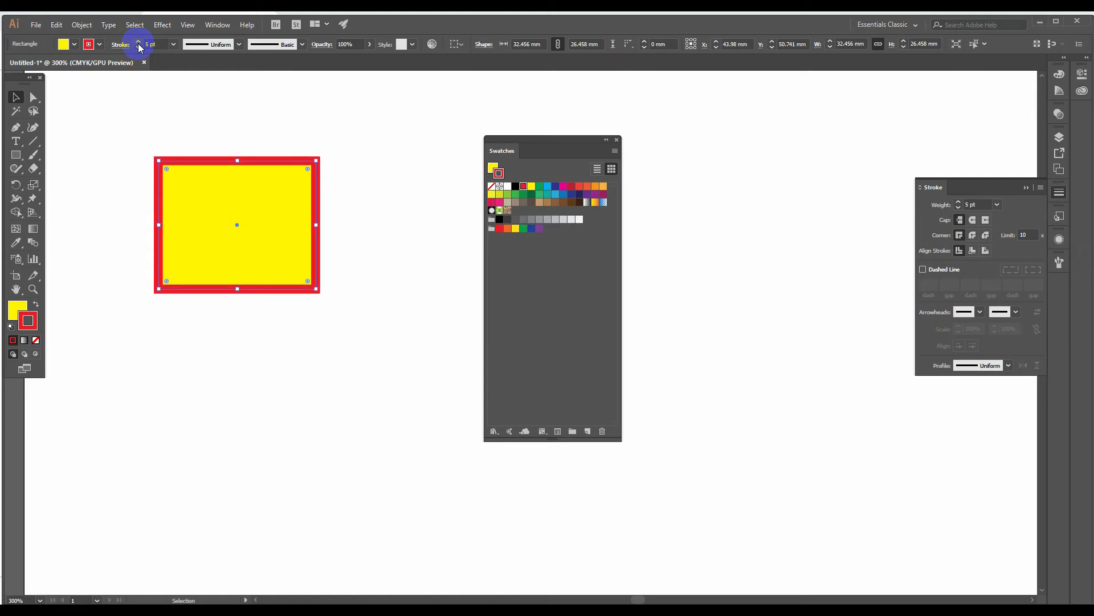
click(138, 44)
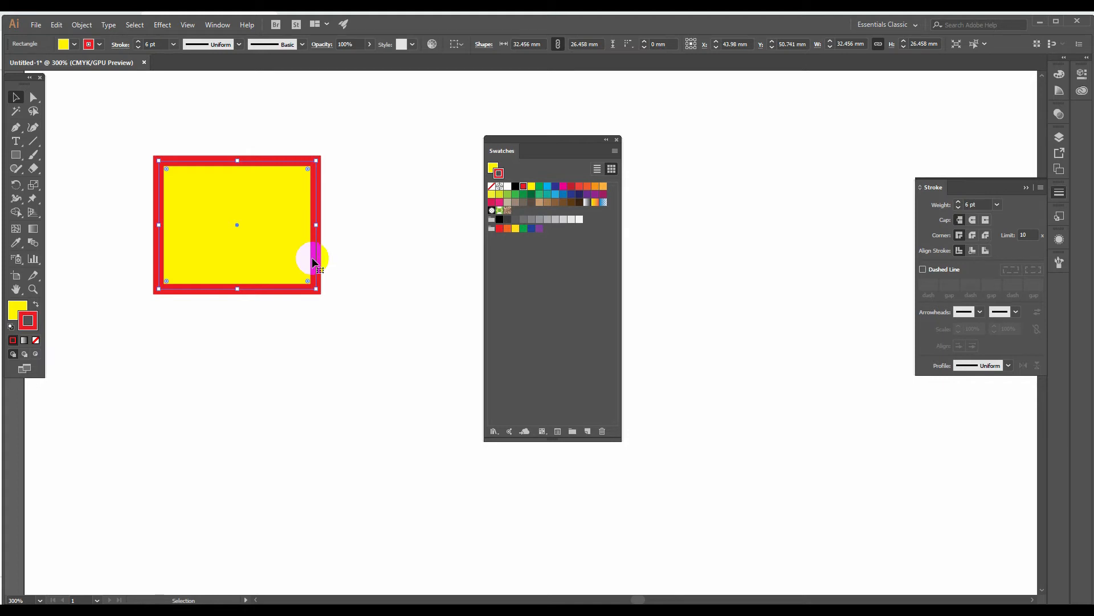
Remove the rectangle's fill and move it so that it straddles the artboard's left edge, clear of the Swatches panel.
click(20, 309)
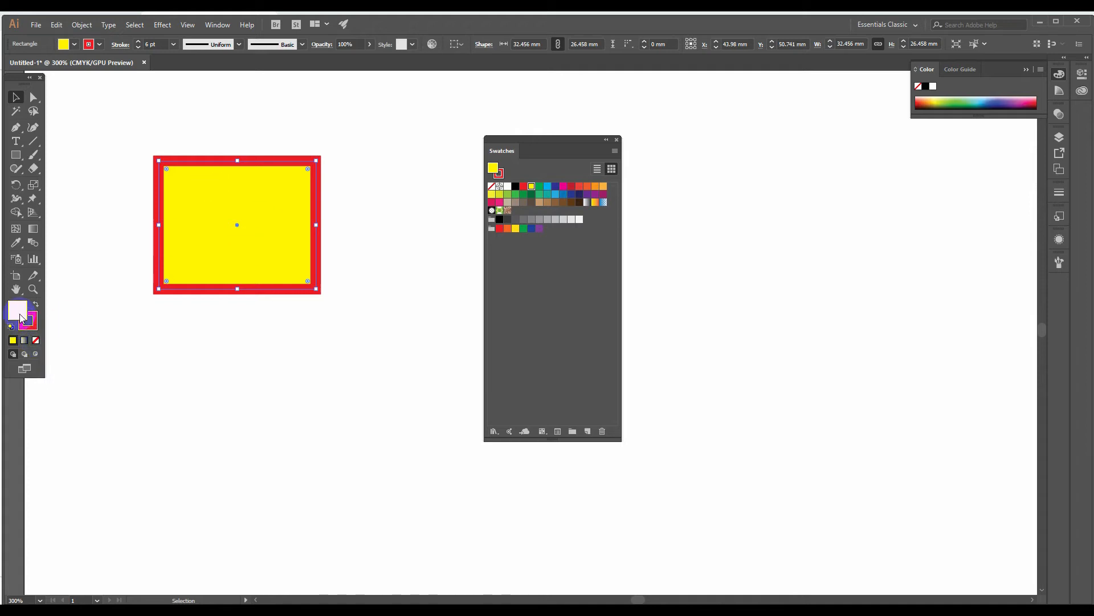
click(35, 340)
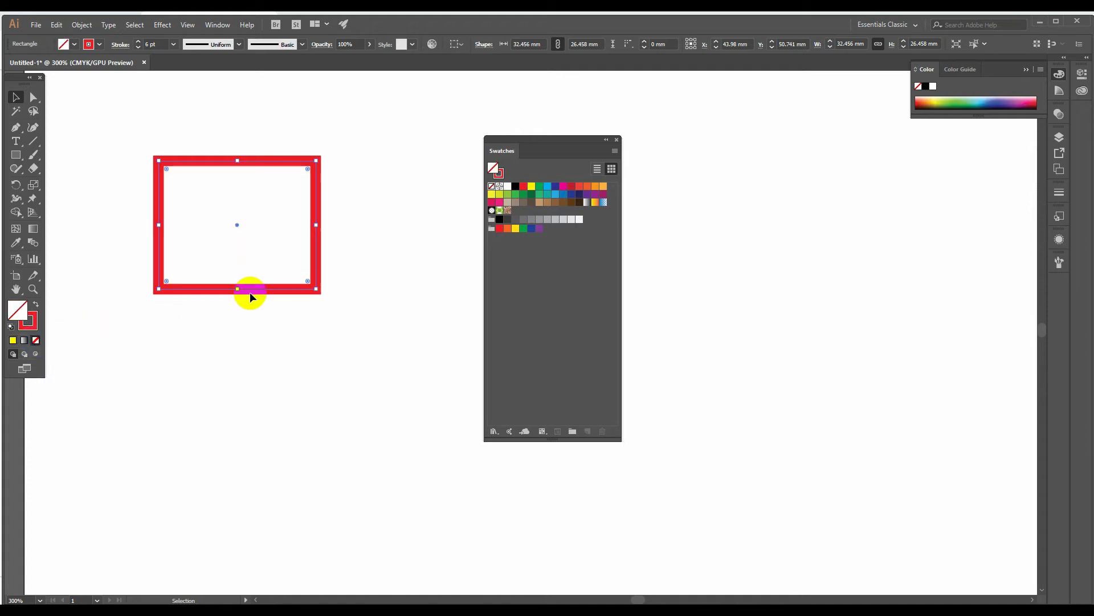
scroll(255, 310, up, 1)
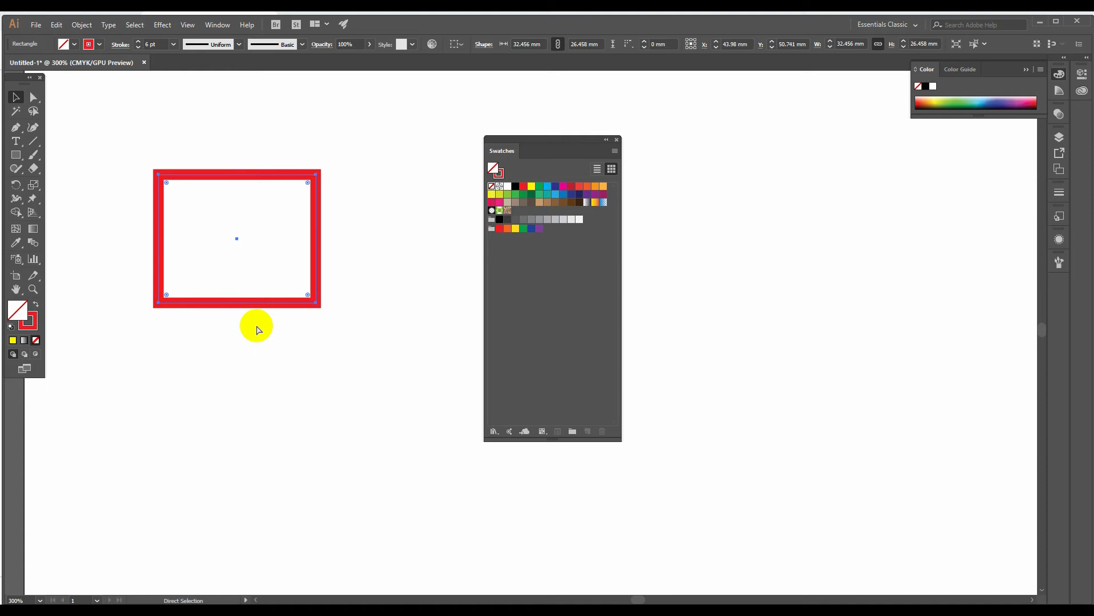
key(ctrl+minus)
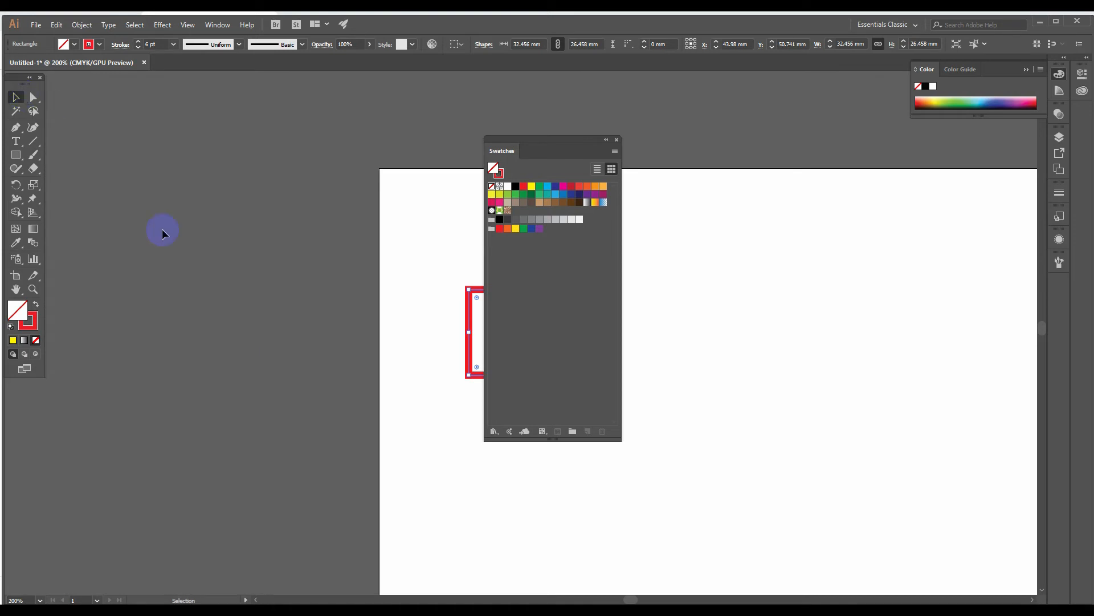
click(442, 317)
drag(467, 324, 327, 301)
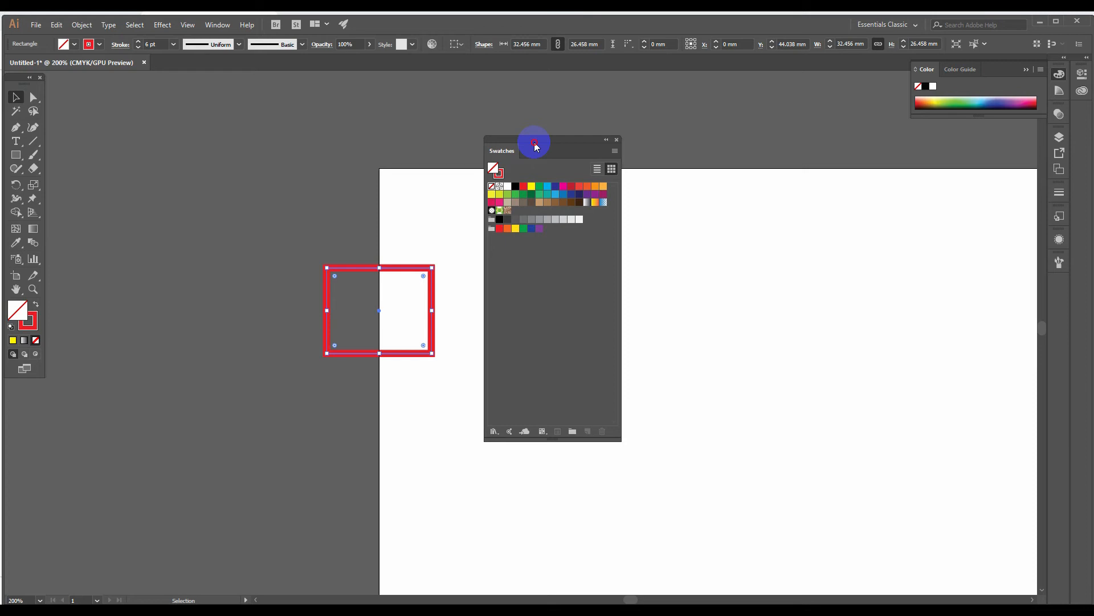
drag(528, 146, 931, 180)
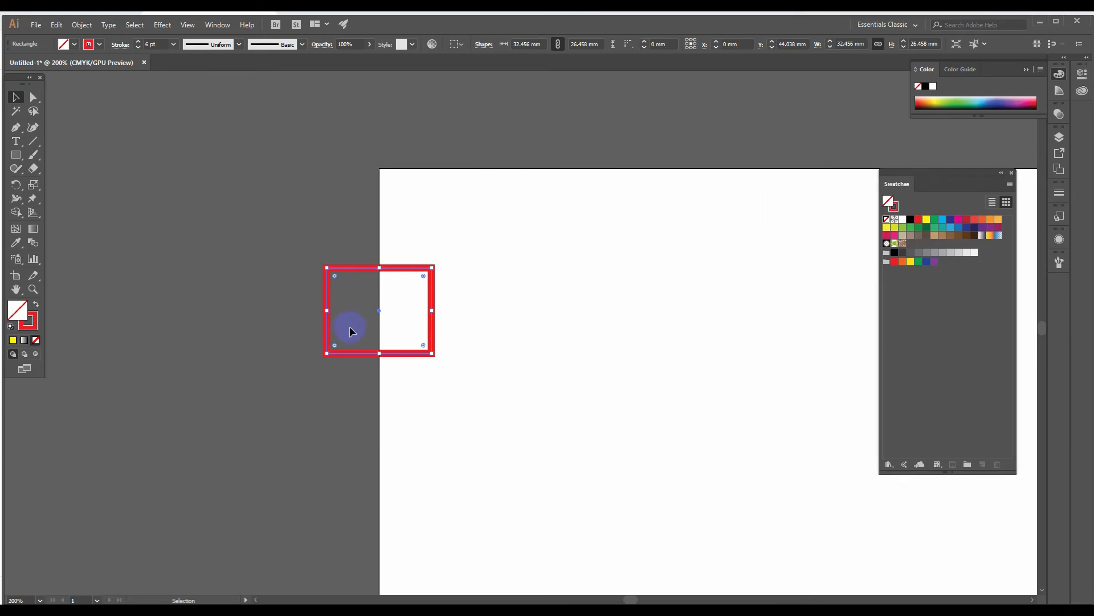
drag(363, 267, 350, 273)
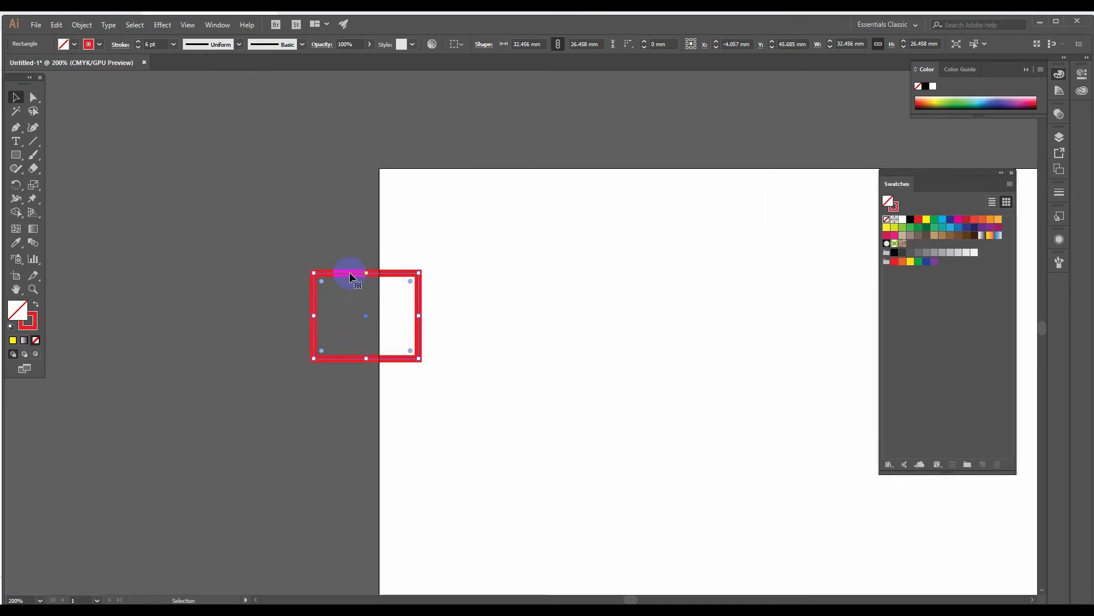
Fill the rectangle with a medium blue of hue 210° using the Color Picker.
double_click(21, 320)
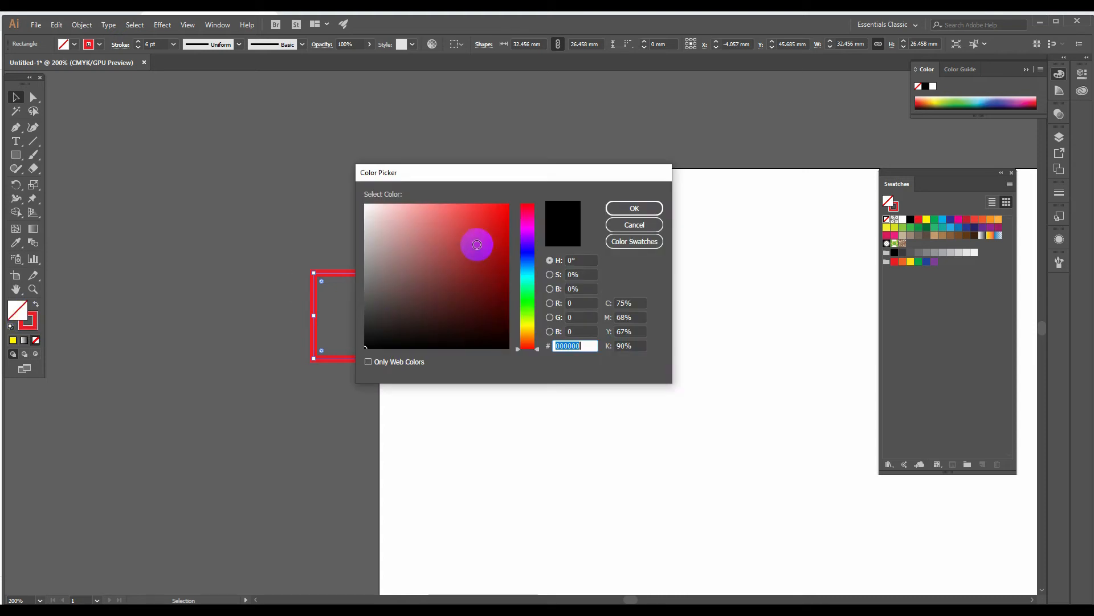
click(530, 267)
click(501, 227)
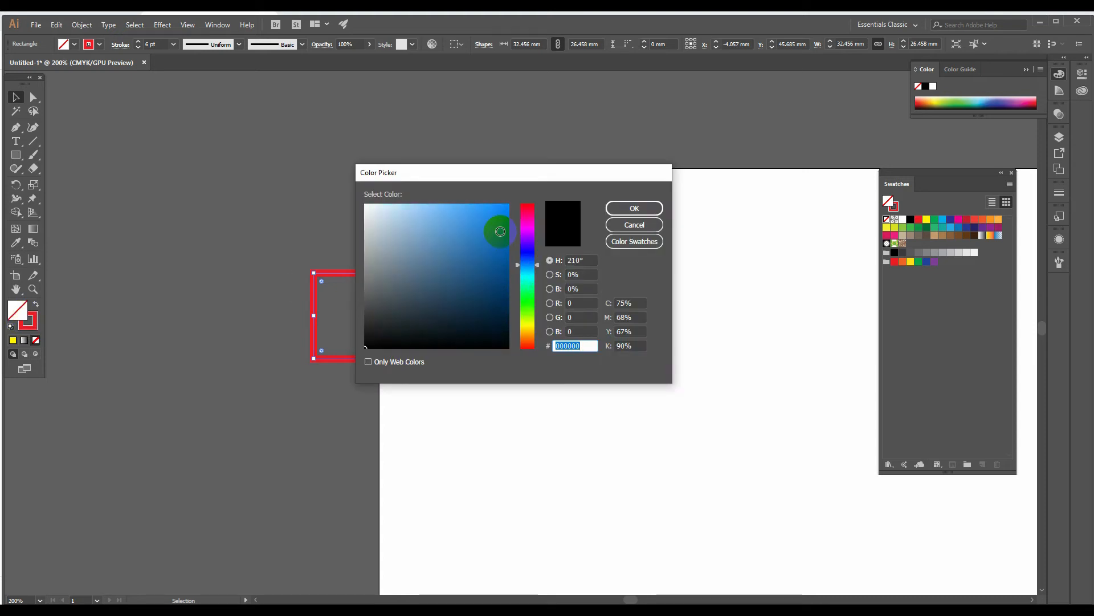
click(633, 208)
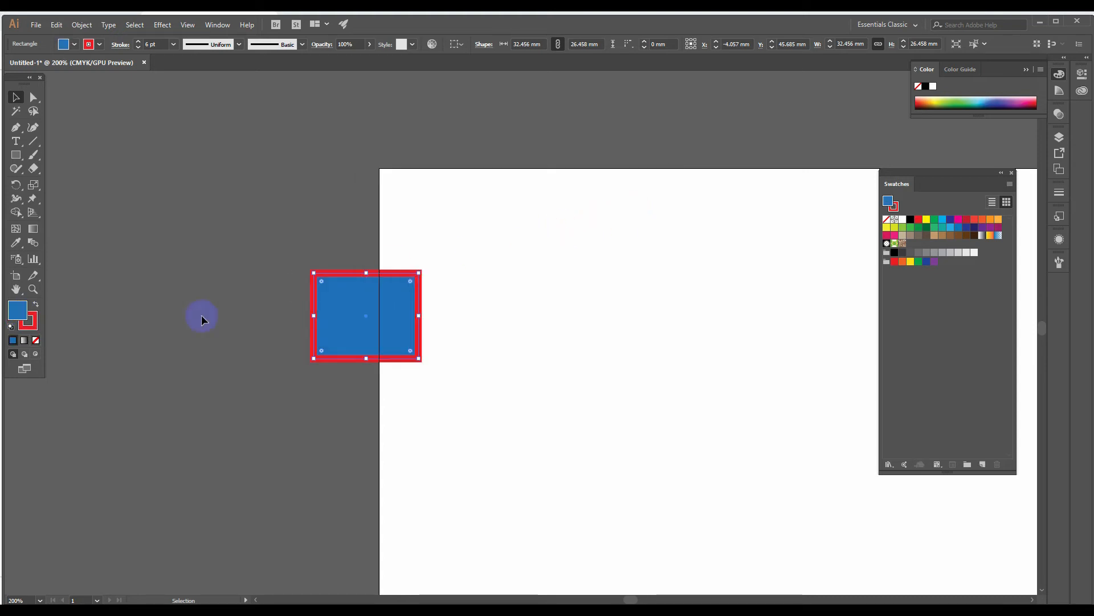
Remove the rectangle's stroke and shift the rectangle slightly further onto the artboard.
click(31, 323)
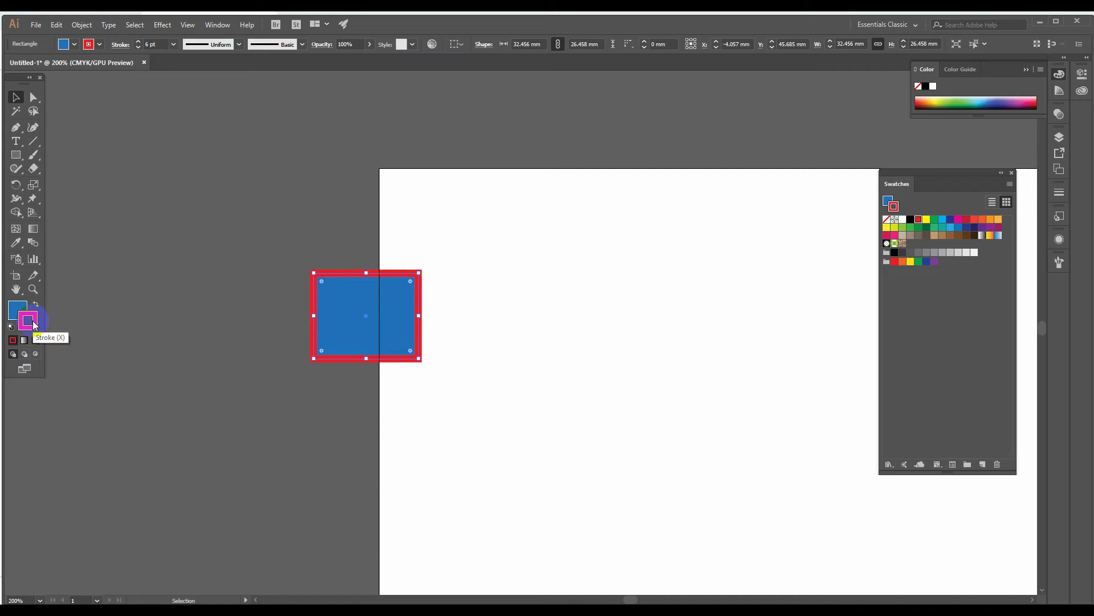
click(39, 341)
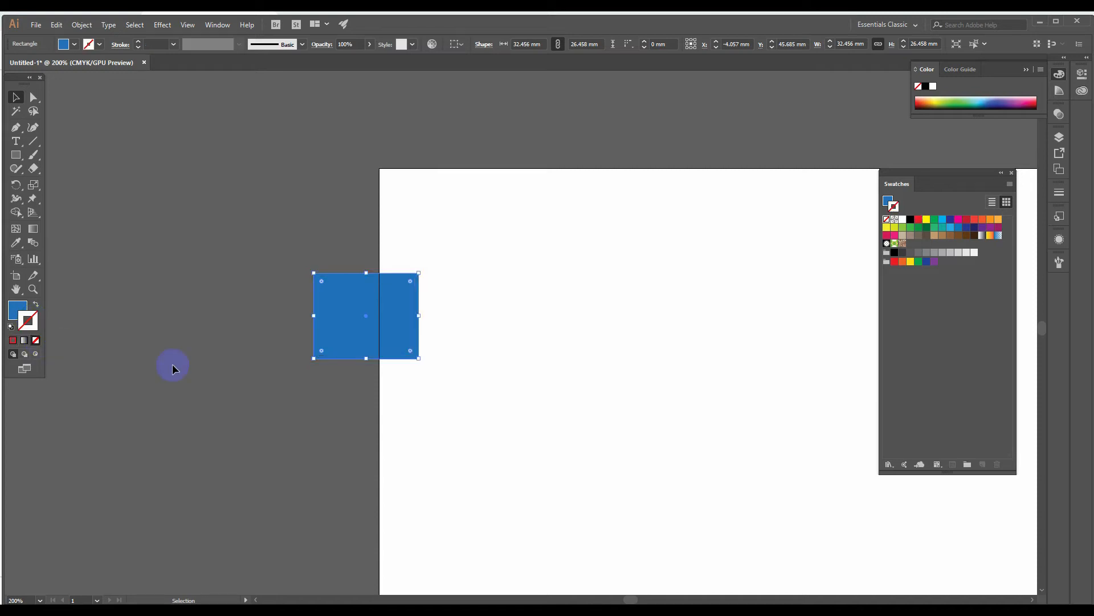
click(251, 363)
drag(394, 335, 425, 341)
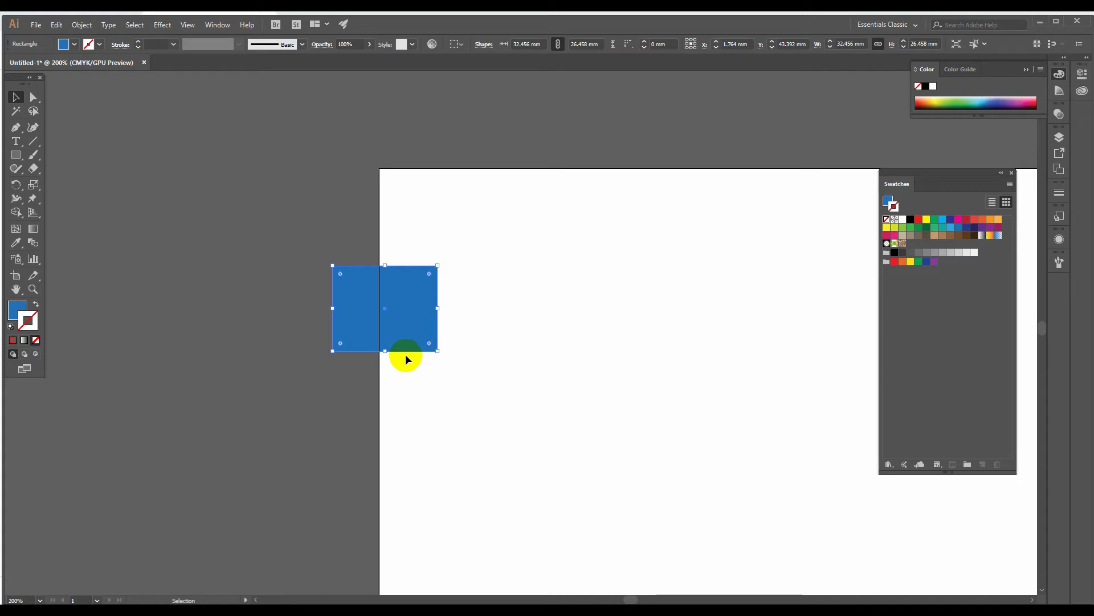
Delete the blue rectangle and set up new paths with no fill and a black stroke.
key(Delete)
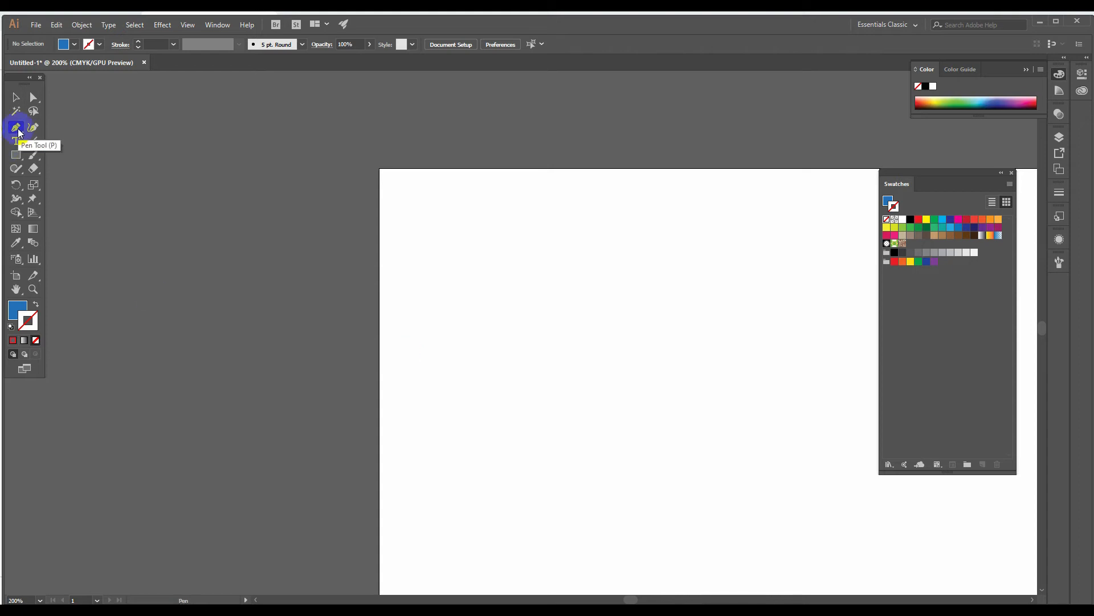
click(34, 293)
click(532, 296)
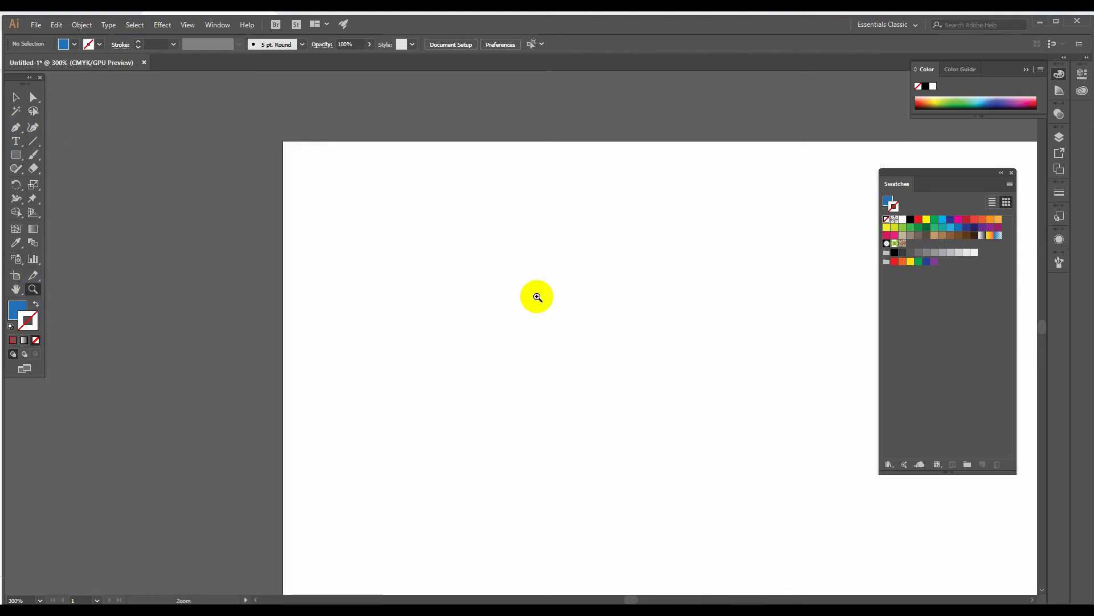
click(599, 291)
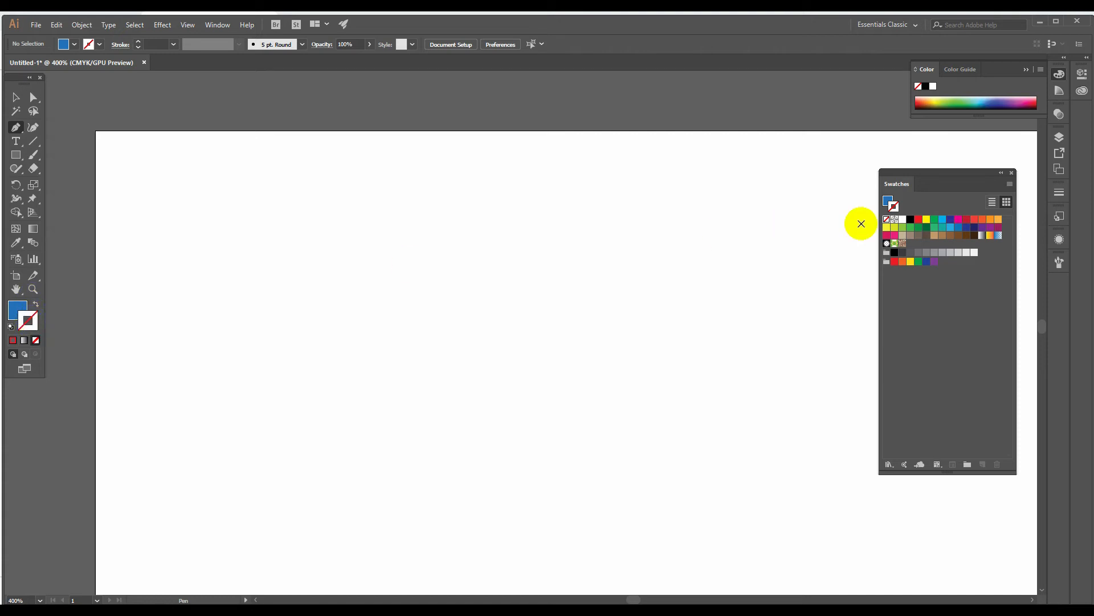
click(913, 222)
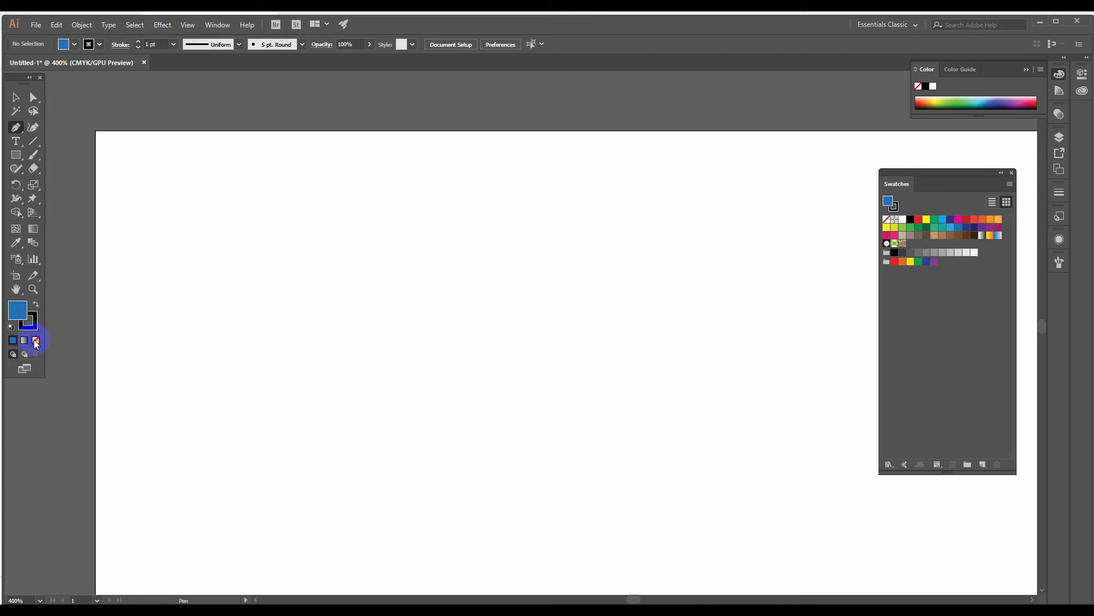
click(30, 322)
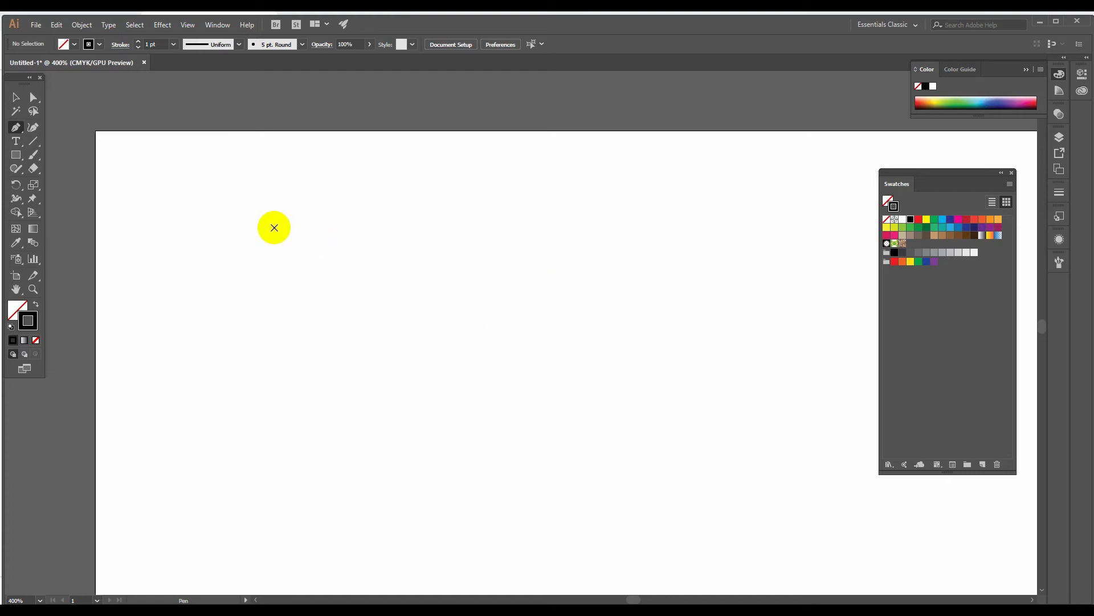
Draw an open Pen path of six straight segments forming an irregular outline in the artboard's upper-left area.
click(273, 204)
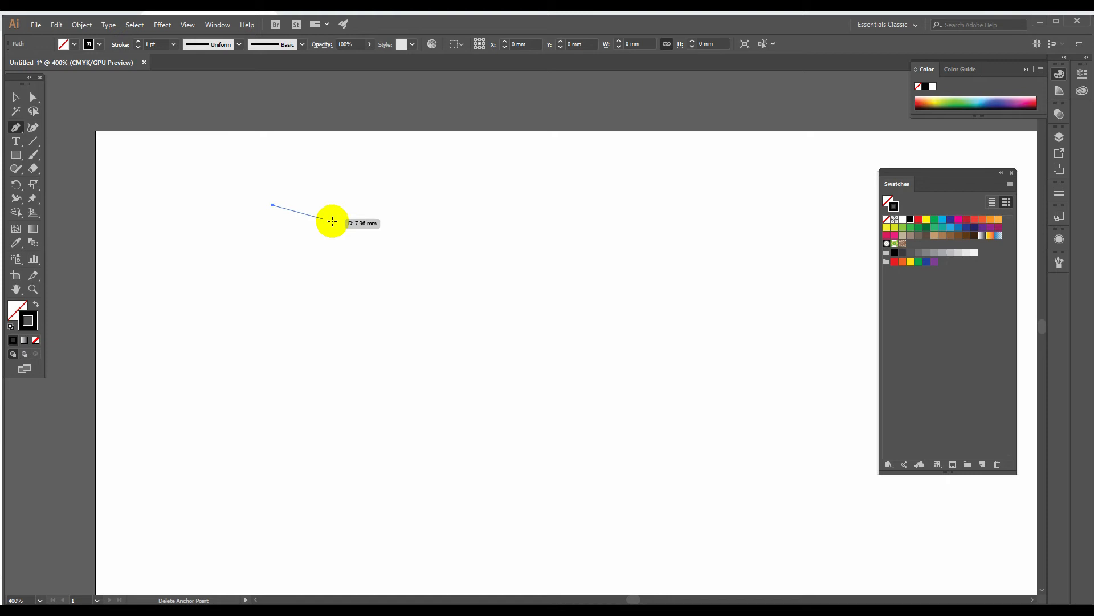
click(410, 221)
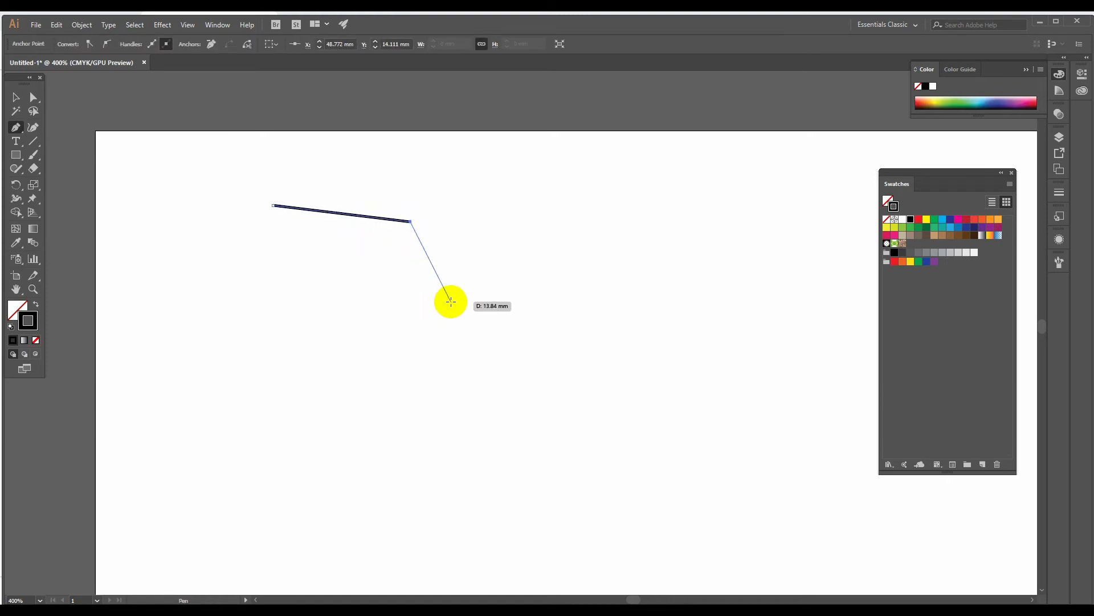
click(450, 301)
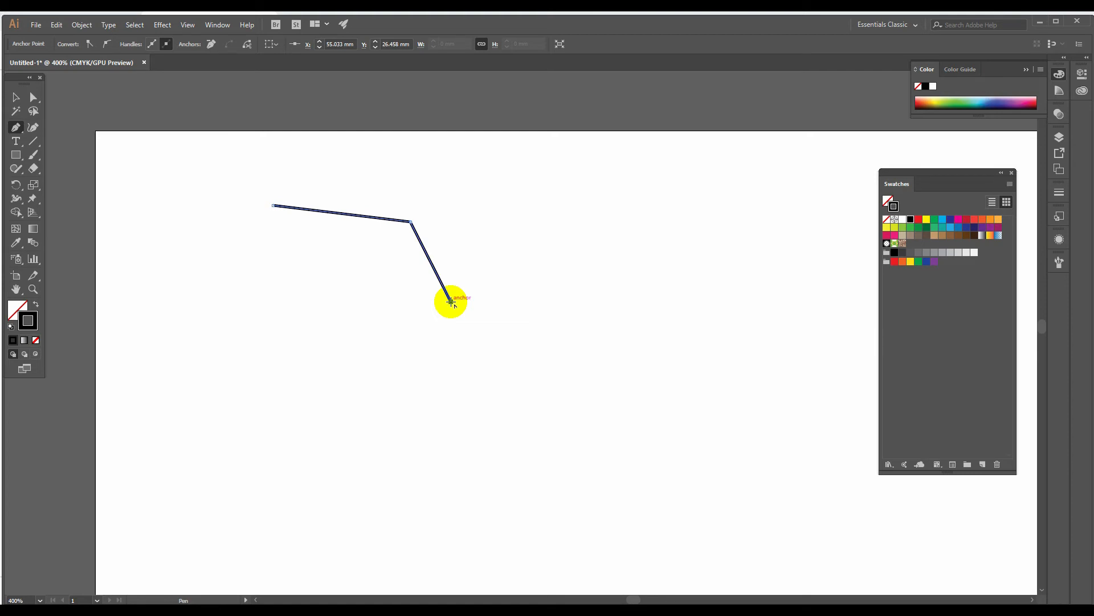
click(375, 370)
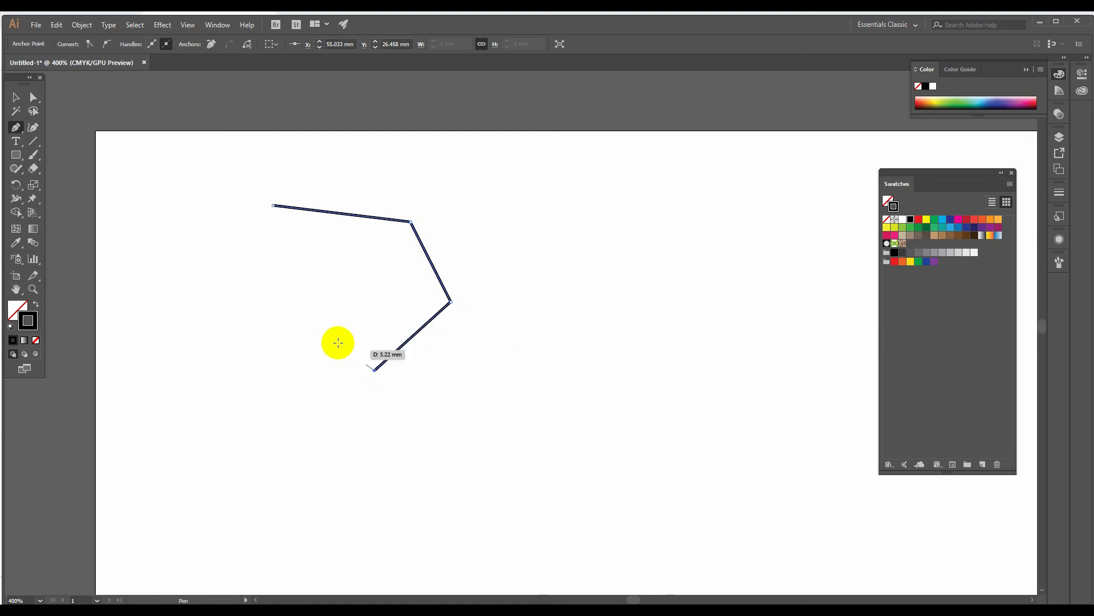
click(300, 317)
click(212, 315)
click(216, 236)
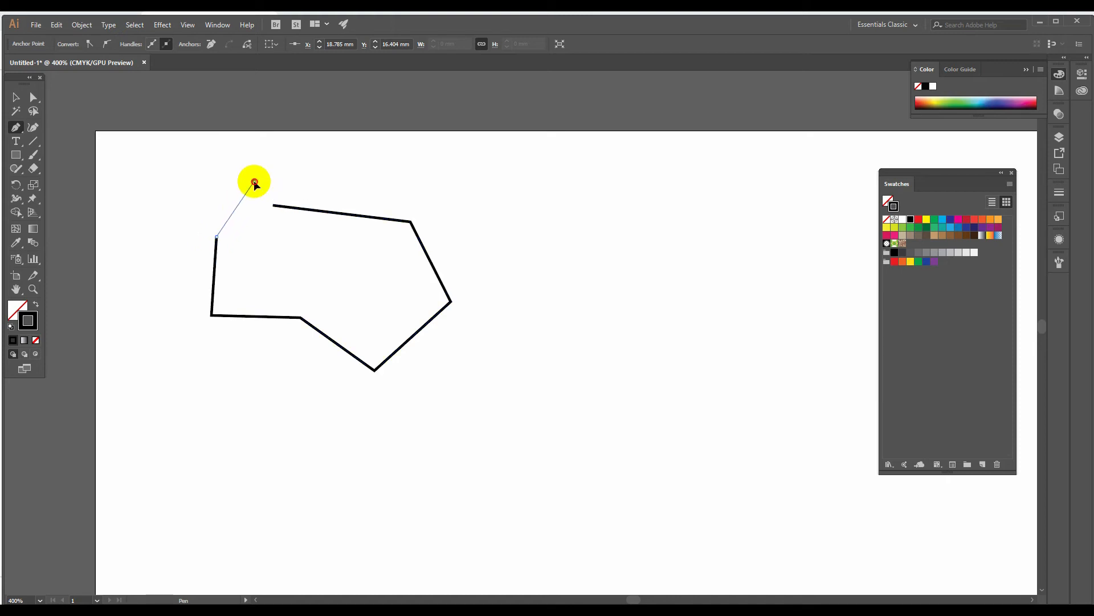
Add a curved segment bending over the path's starting point, and delete the whole path.
drag(254, 182, 294, 178)
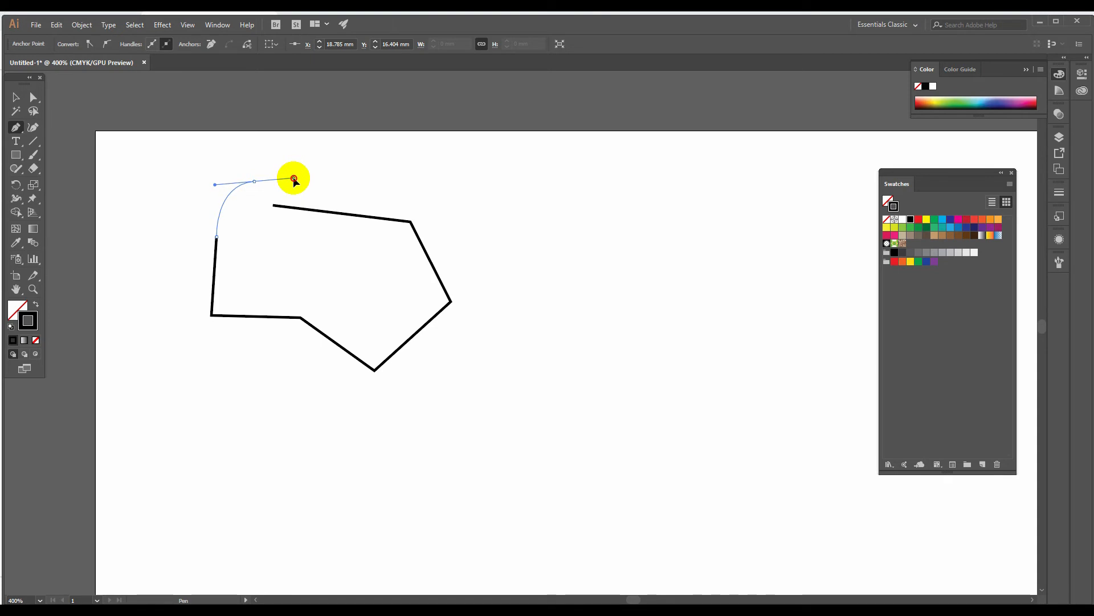
drag(294, 179, 293, 178)
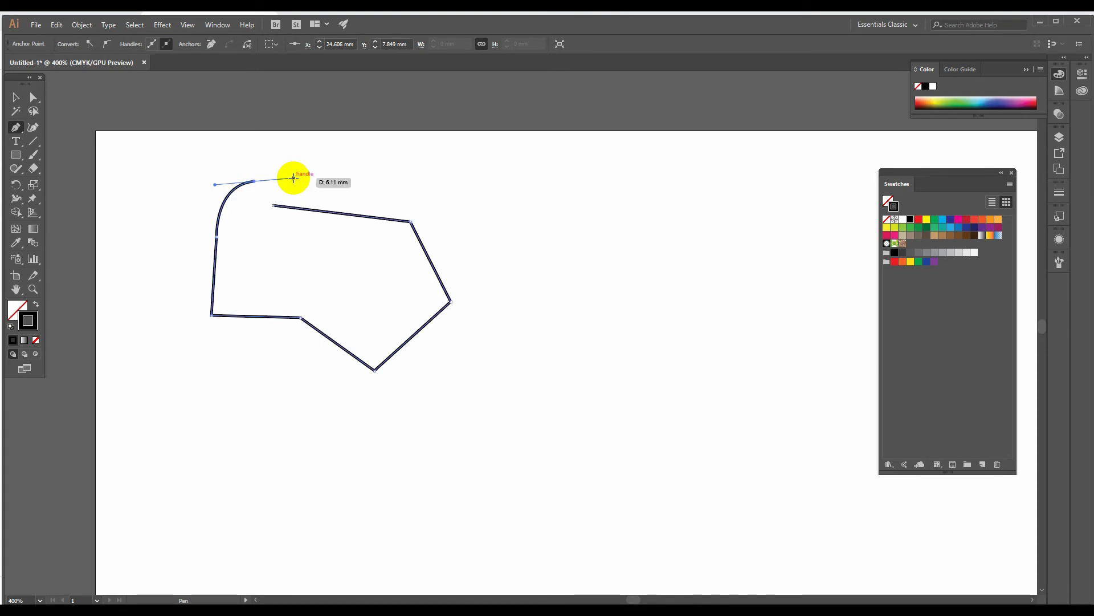
click(16, 97)
key(Delete)
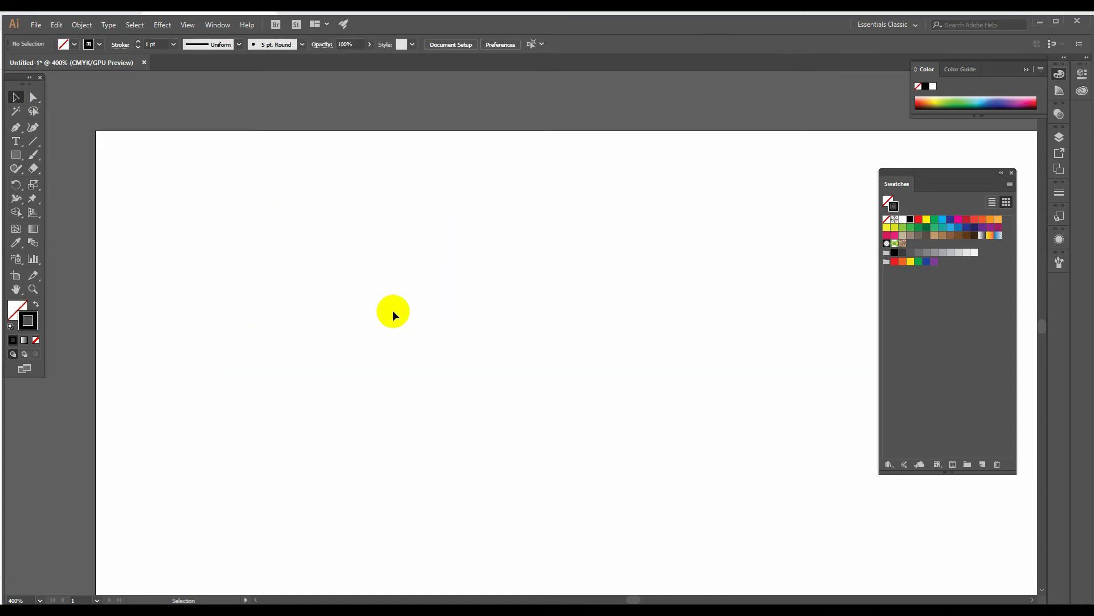
Draw a new open Pen path with a straight segment followed by a curve bending downward, and deselect it.
key(p)
click(255, 206)
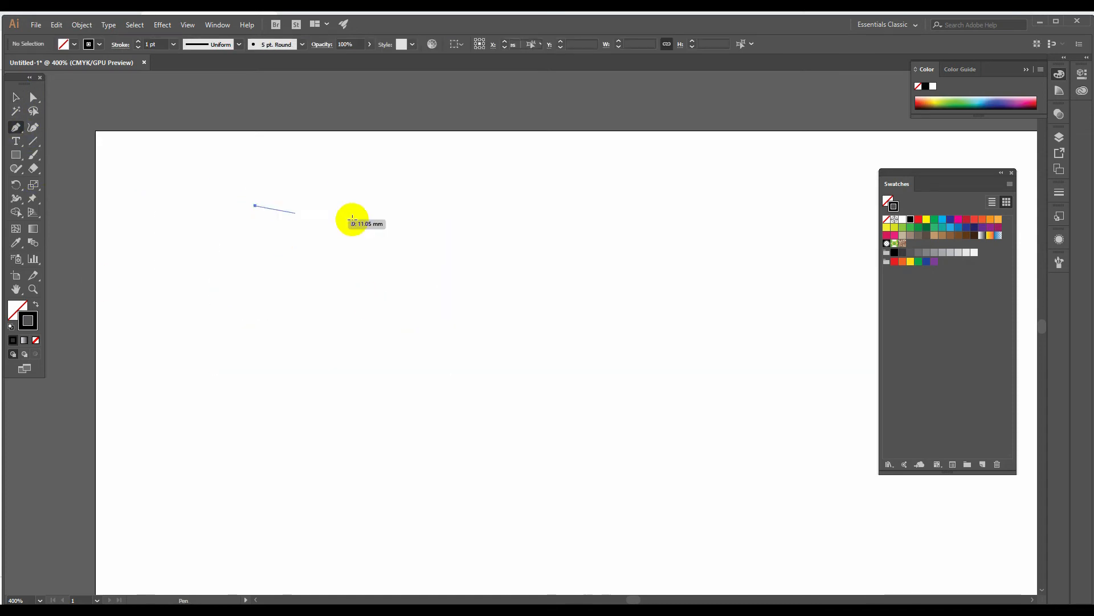
click(355, 216)
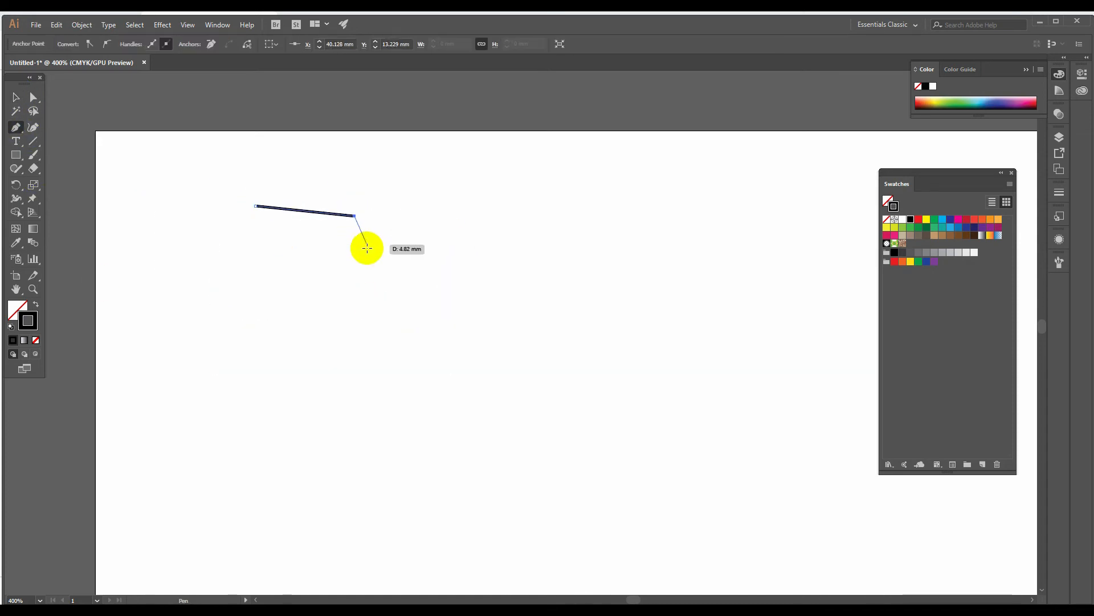
ctrl+click(379, 286)
drag(380, 286, 354, 339)
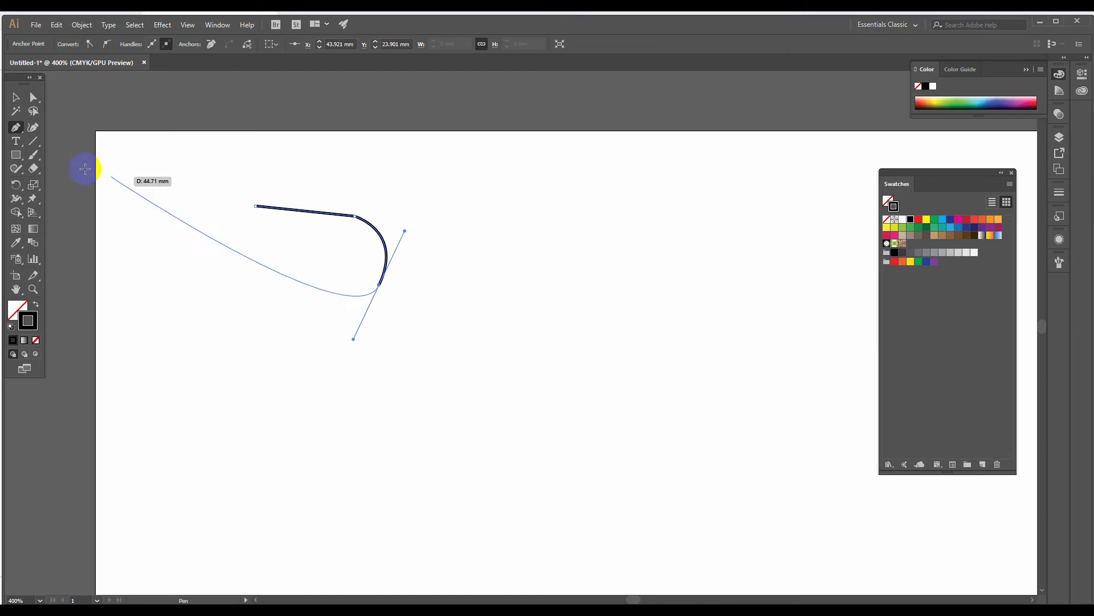
click(16, 103)
click(110, 183)
Resume the path with the Pen tool from its lower endpoint and remove that anchor's outgoing handle to make a corner.
click(33, 288)
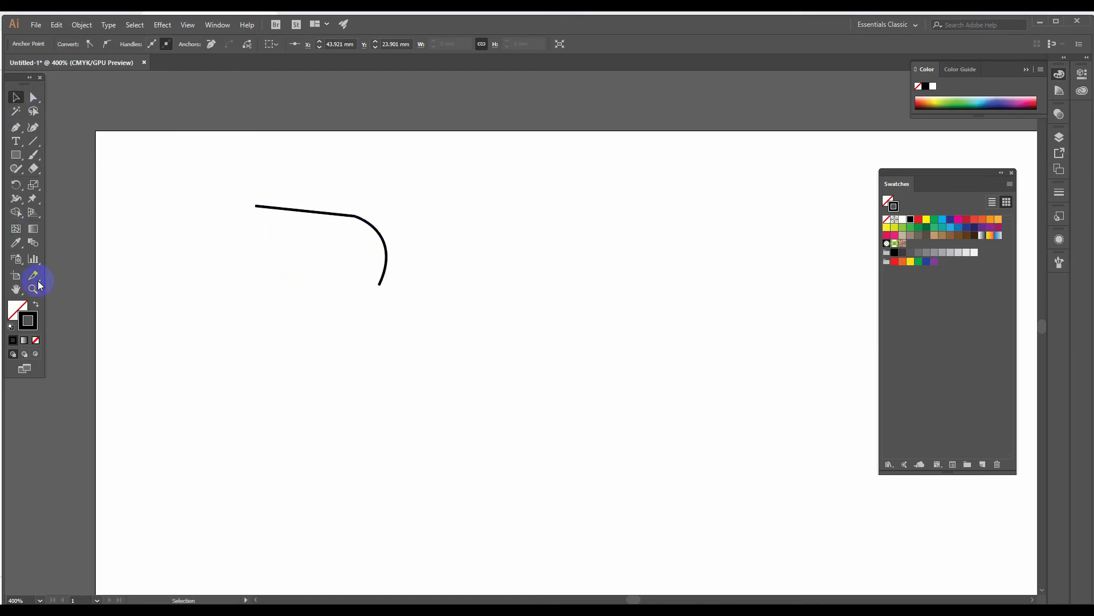
drag(244, 190, 386, 283)
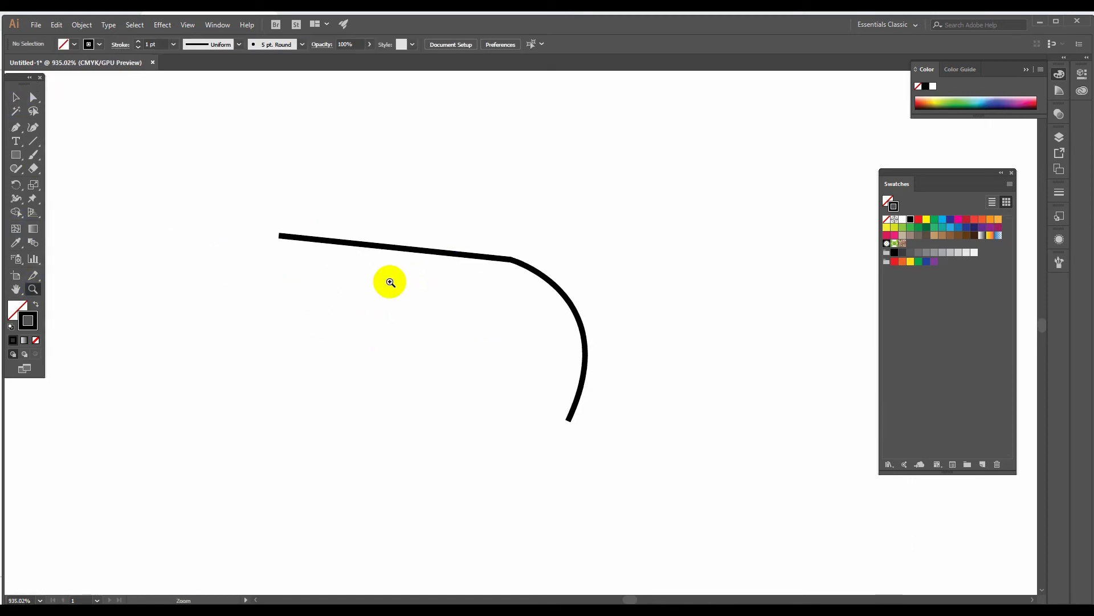
scroll(652, 392, down, 1)
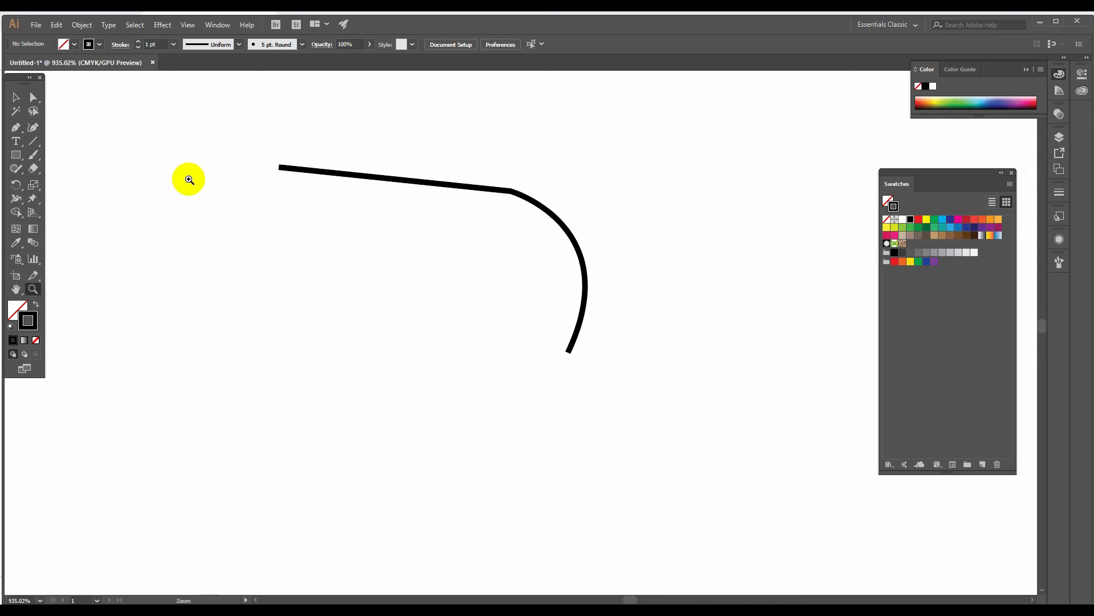
click(15, 127)
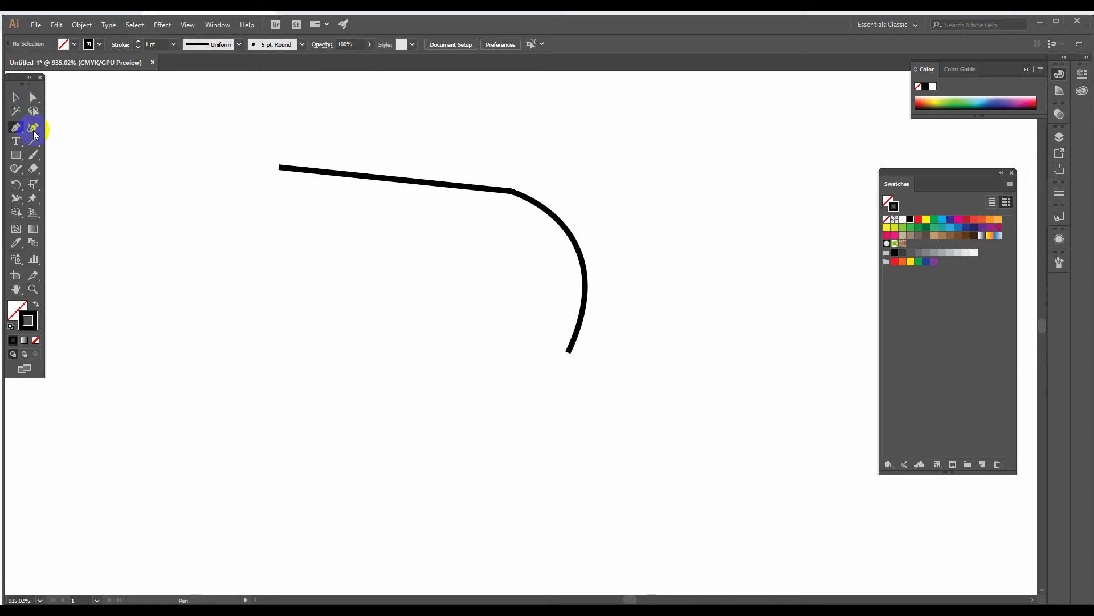
click(568, 352)
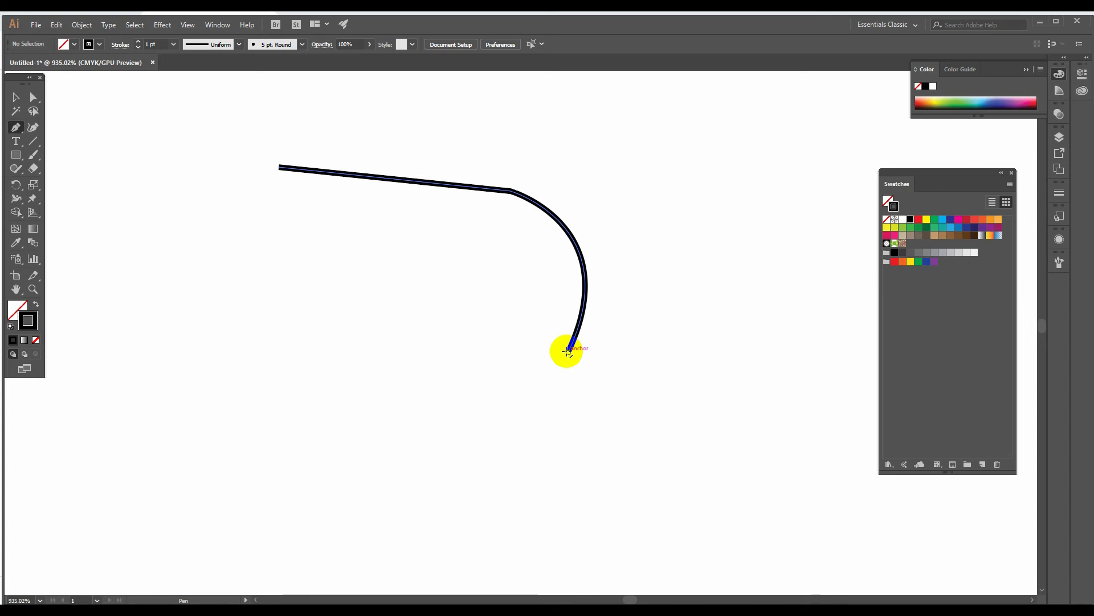
click(568, 352)
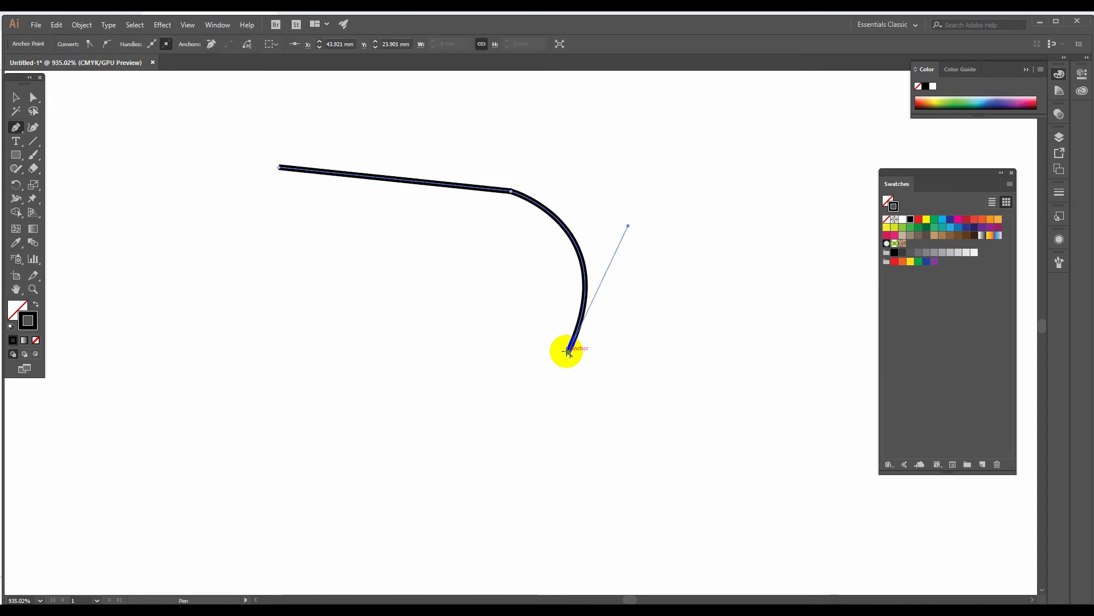
Extend the path with five smooth curved segments that wind leftward, turn back and dip below the first arc.
drag(397, 371, 323, 341)
drag(238, 312, 192, 371)
drag(192, 405, 242, 445)
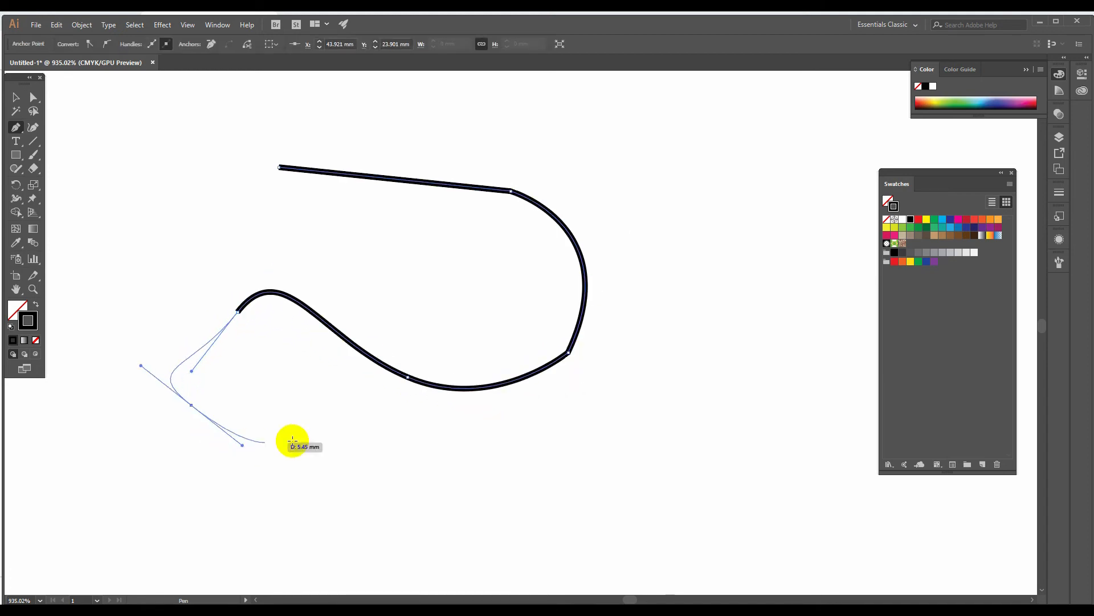
drag(342, 454, 336, 514)
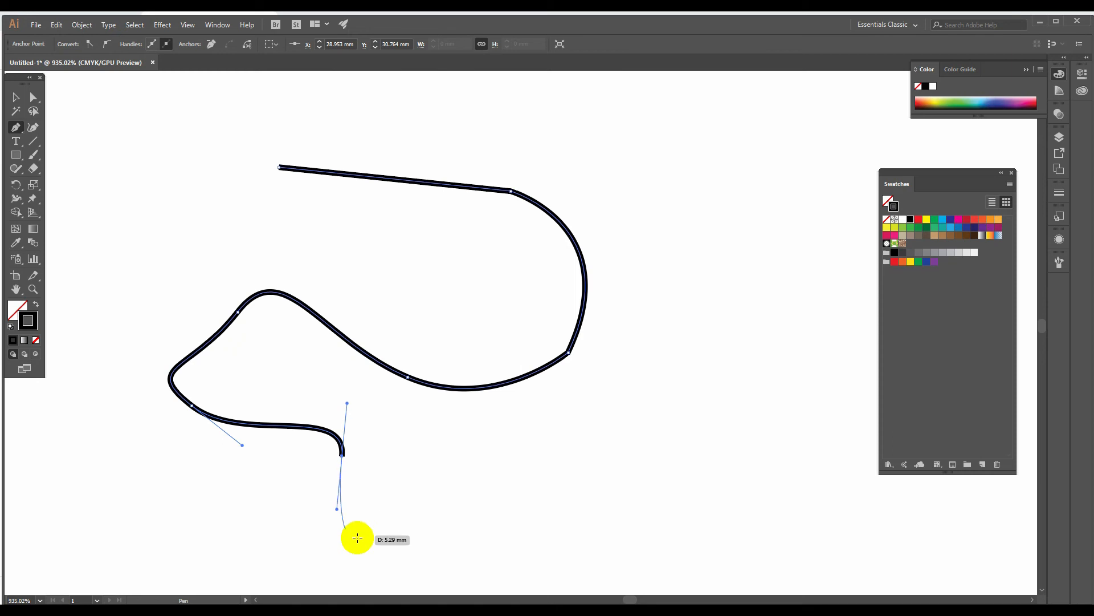
drag(407, 499, 506, 430)
Continue the path with four straight segments rising toward the right of the first arc.
click(509, 432)
click(590, 432)
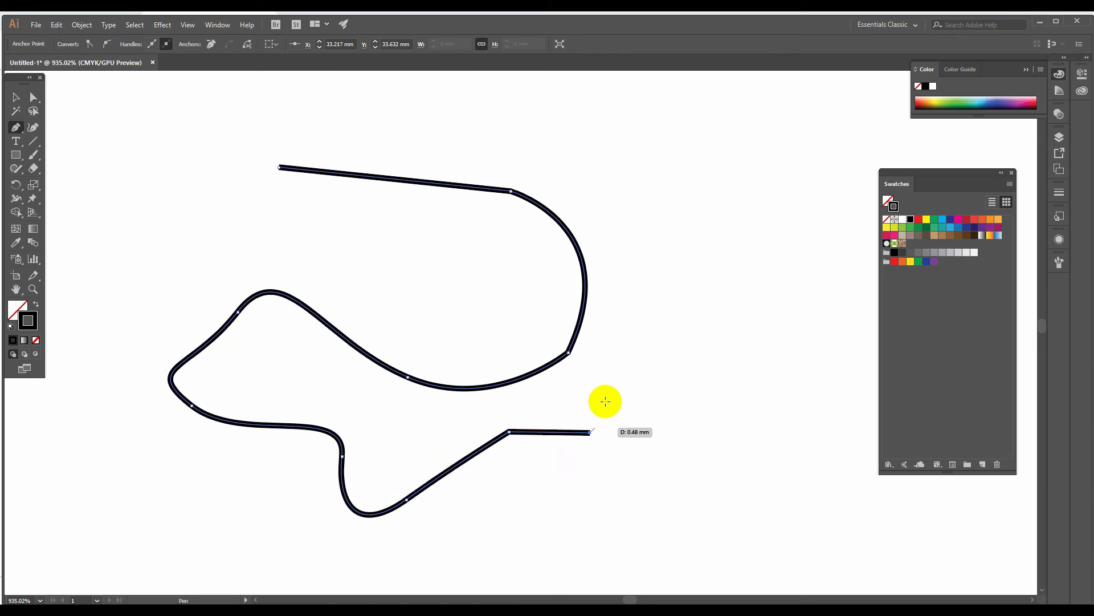
click(627, 366)
click(659, 313)
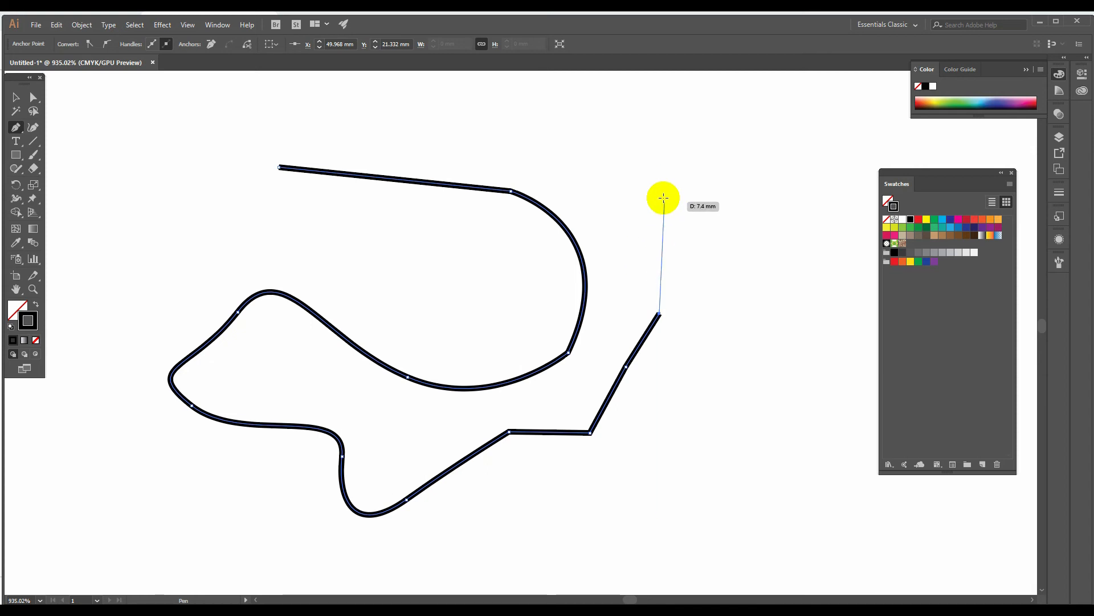
Add two curved segments bending up and left to a corner above the first arc, and undo the stray short segment.
drag(663, 197, 598, 181)
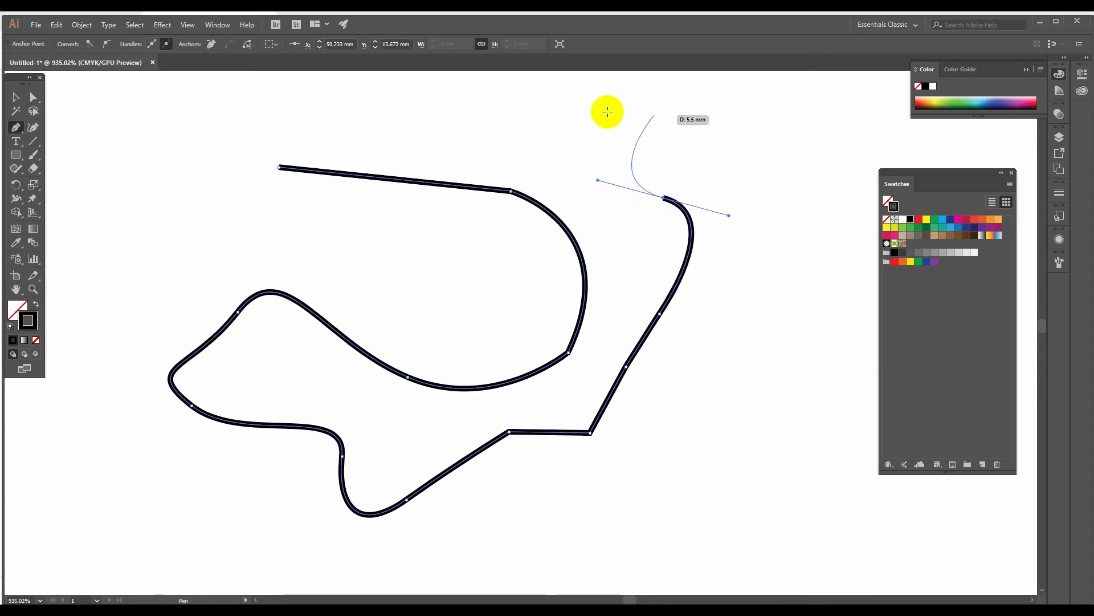
click(555, 115)
drag(555, 115, 603, 124)
click(603, 125)
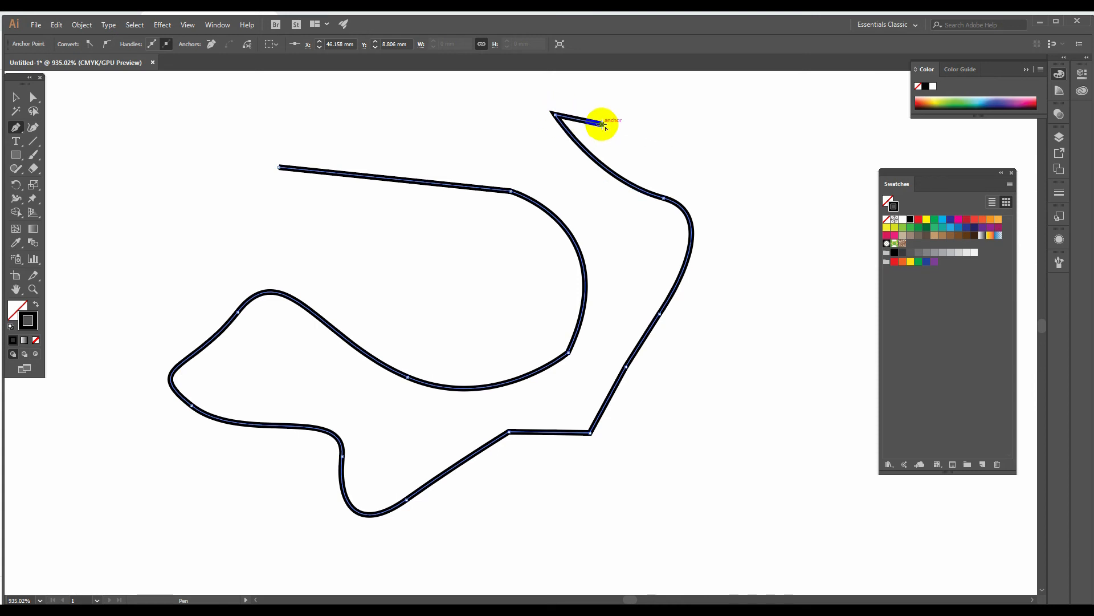
key(ctrl+z)
Add a small hook-shaped curve ending in a sharp corner and a short straight segment going up from it.
drag(576, 86, 606, 116)
scroll(619, 131, up, 4)
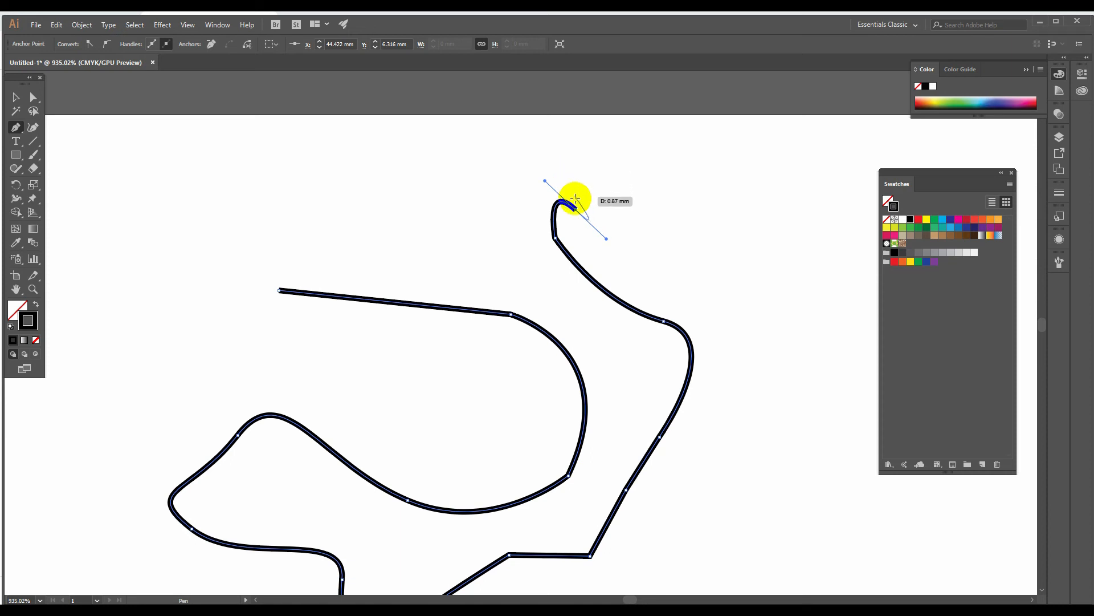
drag(577, 209, 560, 156)
click(559, 157)
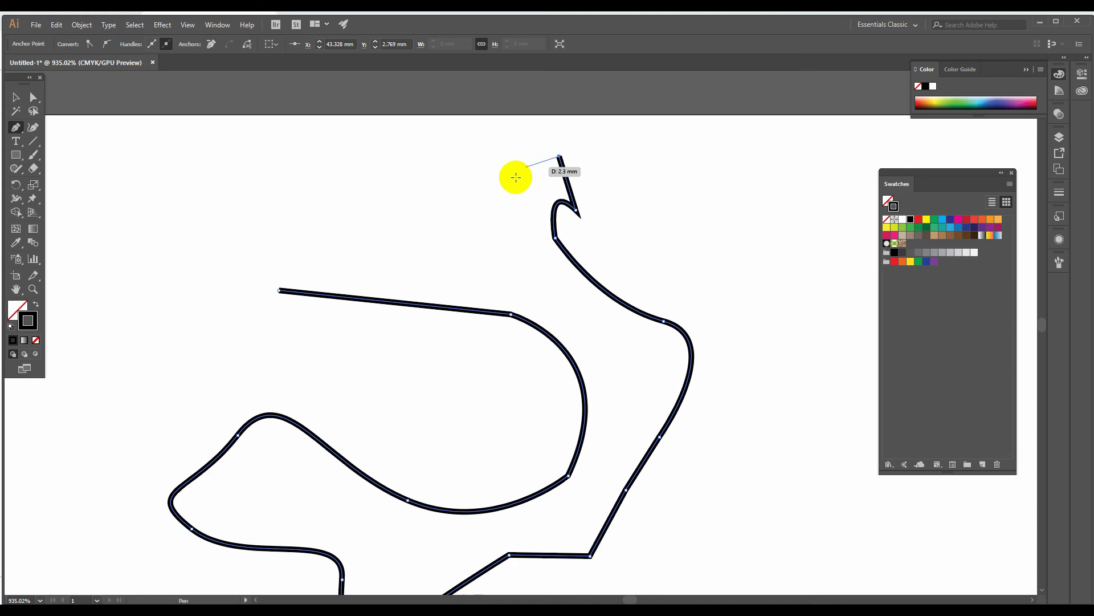
Continue the path leftward with two arcs meeting in a downward cusp, followed by three long, nearly straight segments.
drag(508, 213, 396, 172)
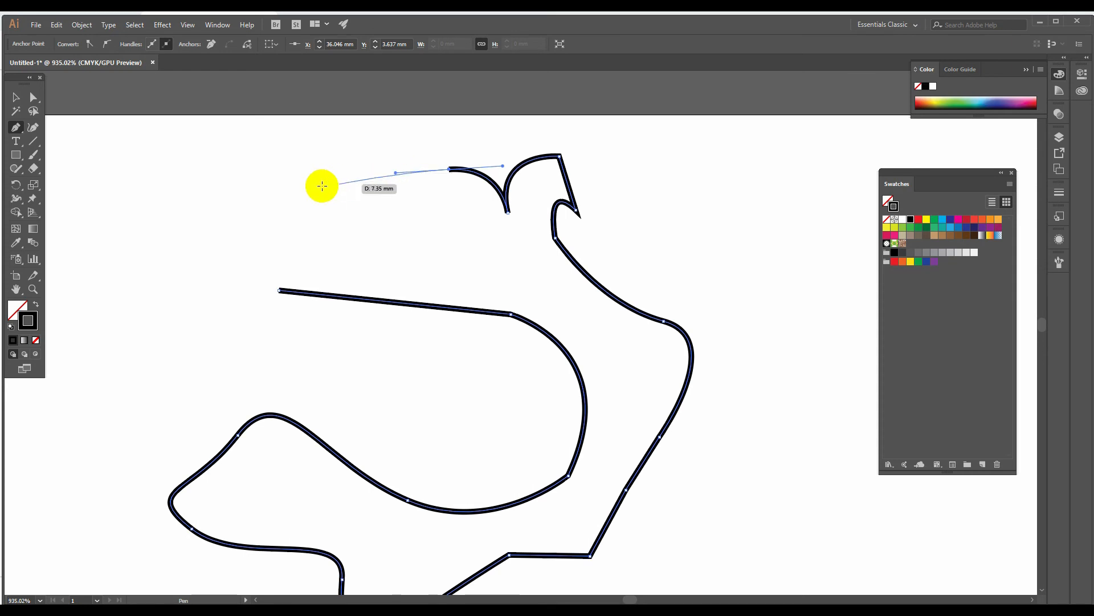
drag(306, 185, 233, 206)
click(225, 207)
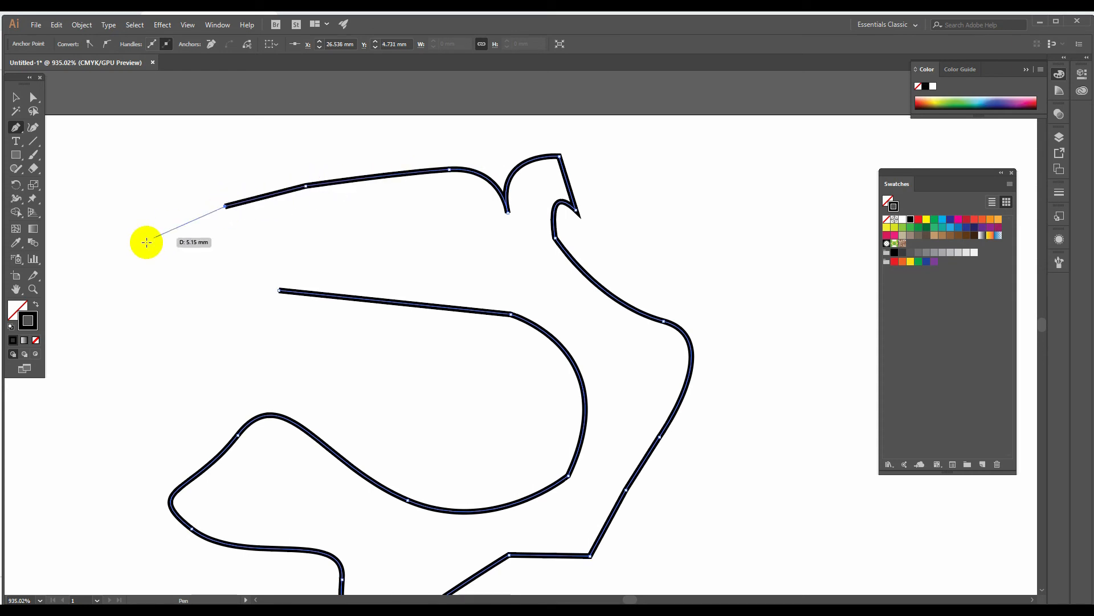
click(146, 242)
Finish the open path's left end with two curves joined at a corner, one bulging left and one right, and deselect it.
click(155, 325)
mouse_move(156, 325)
mouse_down()
mouse_move(193, 325)
mouse_move(229, 305)
mouse_move(218, 320)
mouse_move(156, 321)
mouse_up()
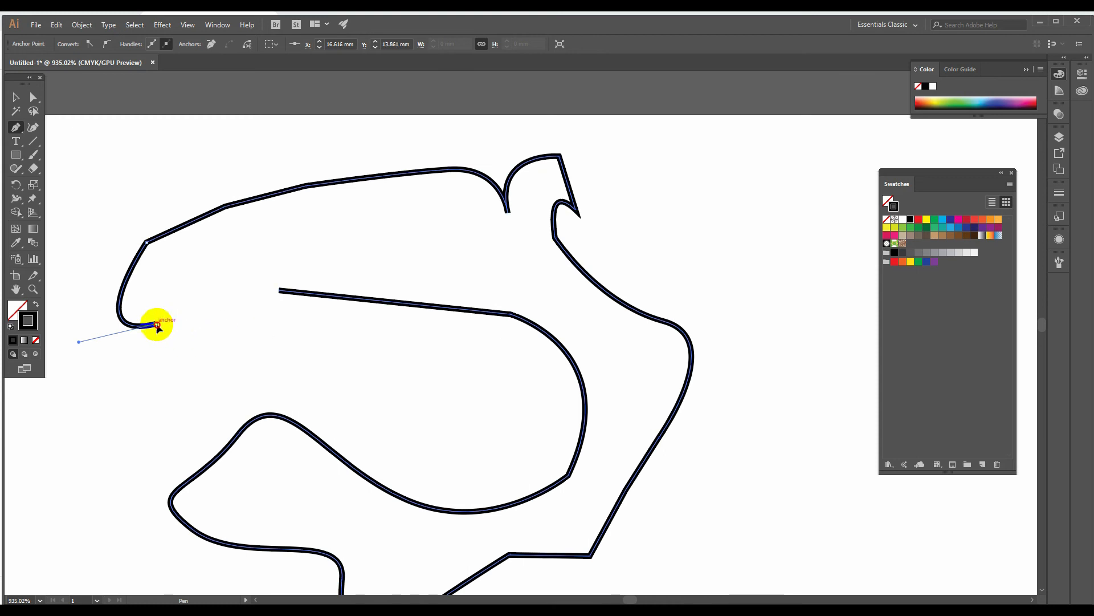
drag(148, 385, 76, 419)
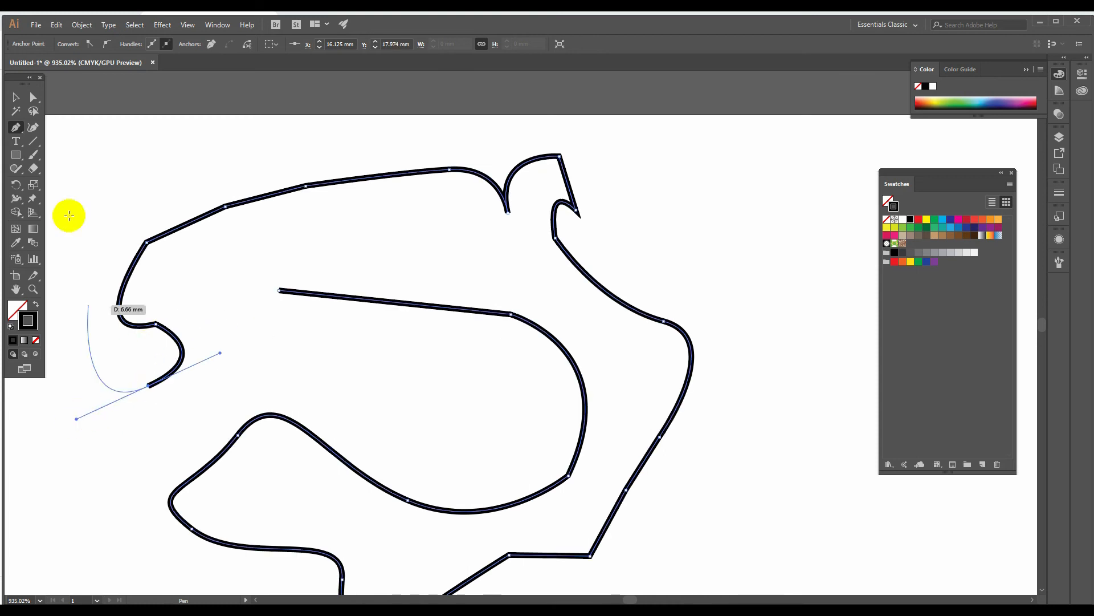
click(16, 97)
click(125, 172)
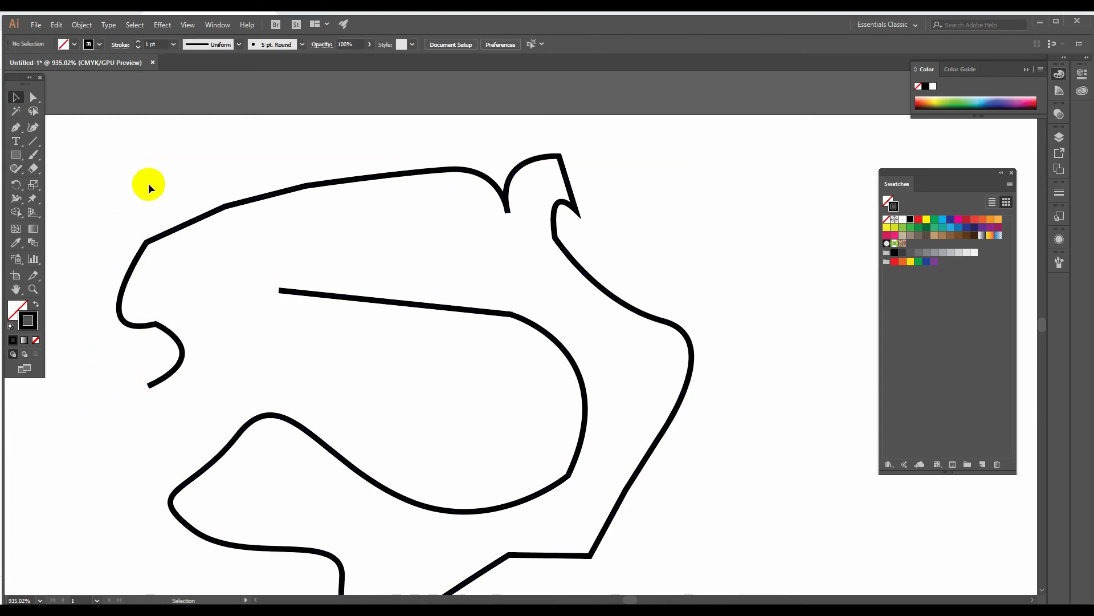
Delete the whole practice path from the artboard.
drag(148, 183, 230, 254)
scroll(231, 255, down, 1)
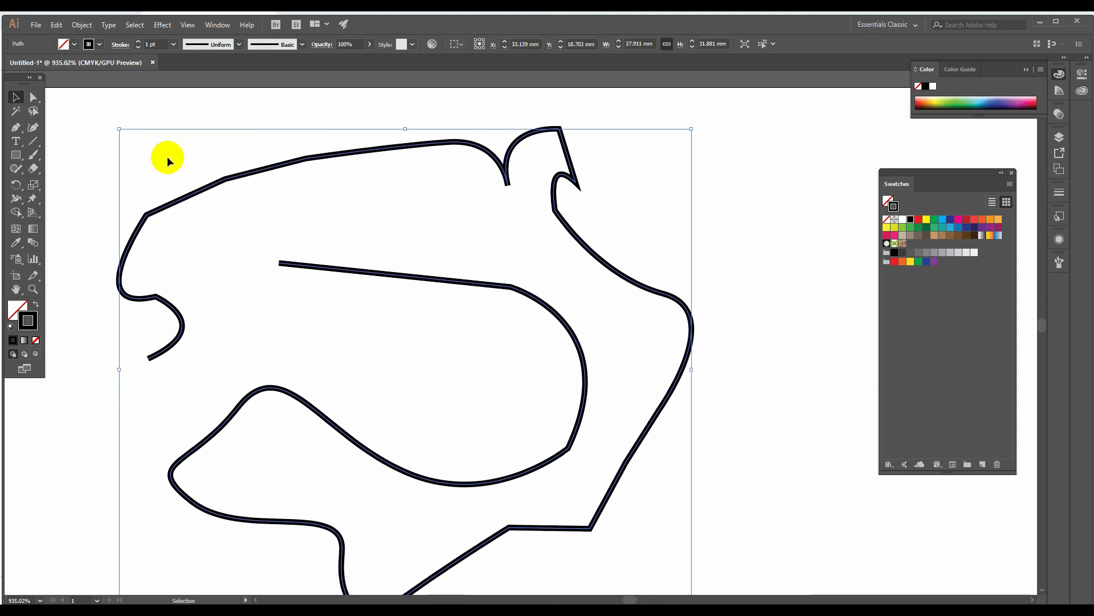
key(Delete)
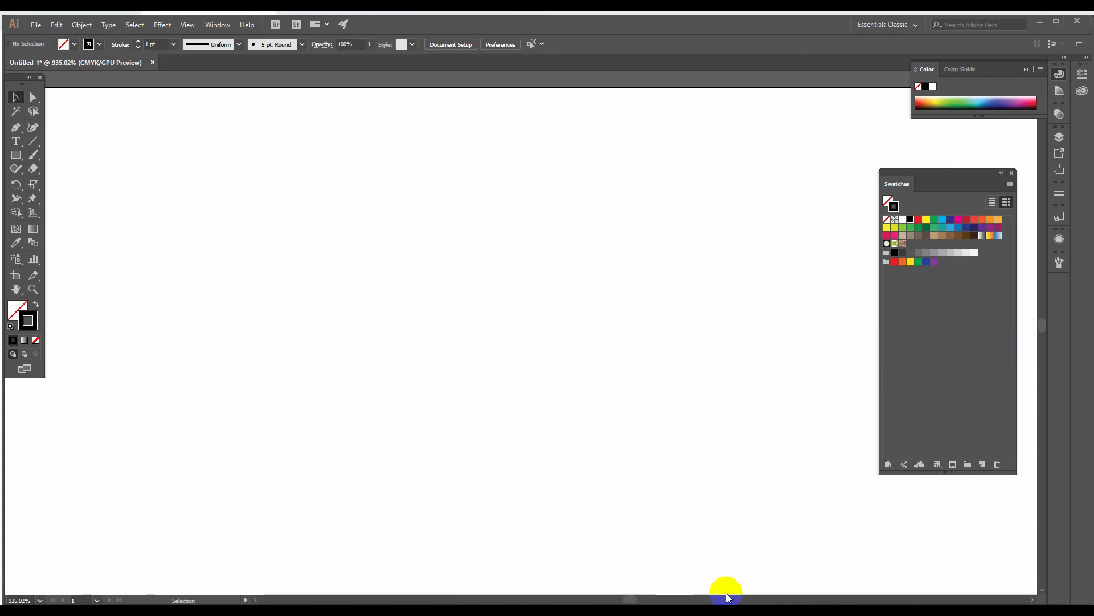
Switch to the browser and copy the previewed flat sketch image of the bustier tops and shorts.
click(482, 608)
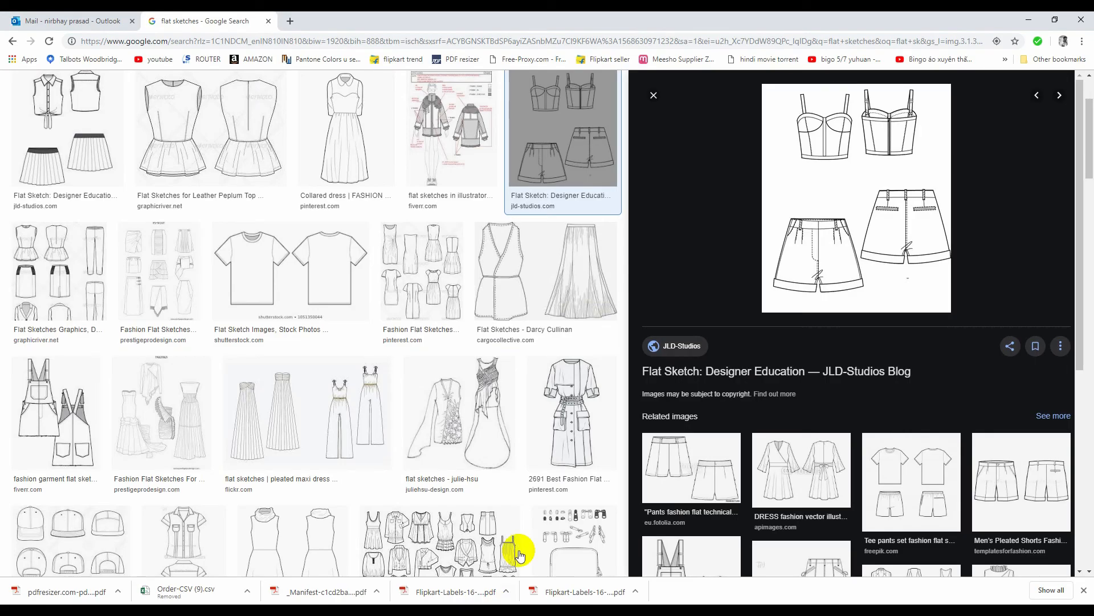
right_click(828, 191)
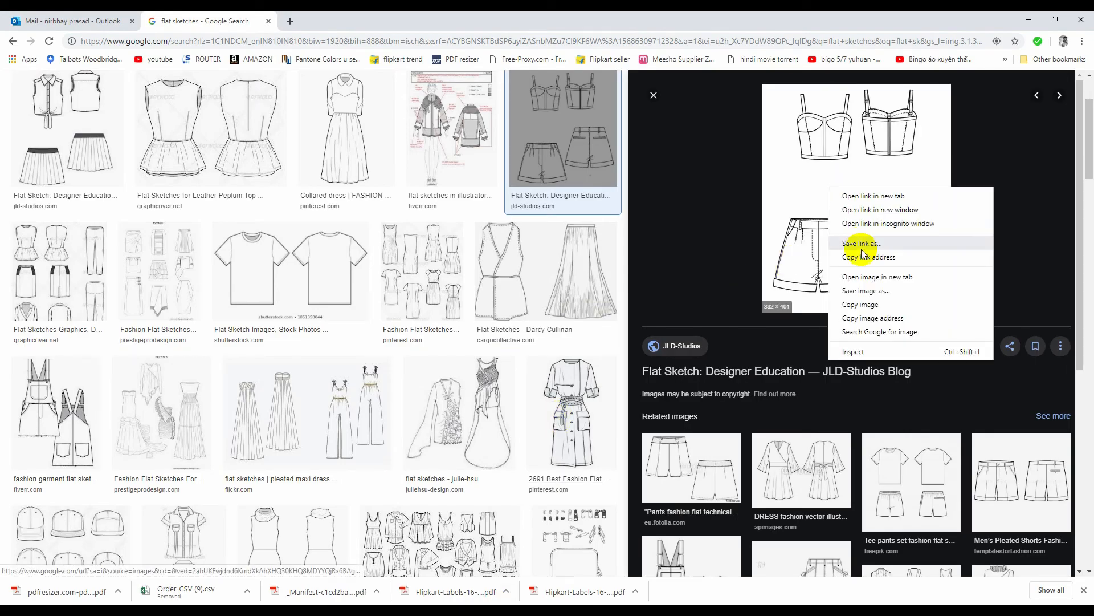
click(859, 305)
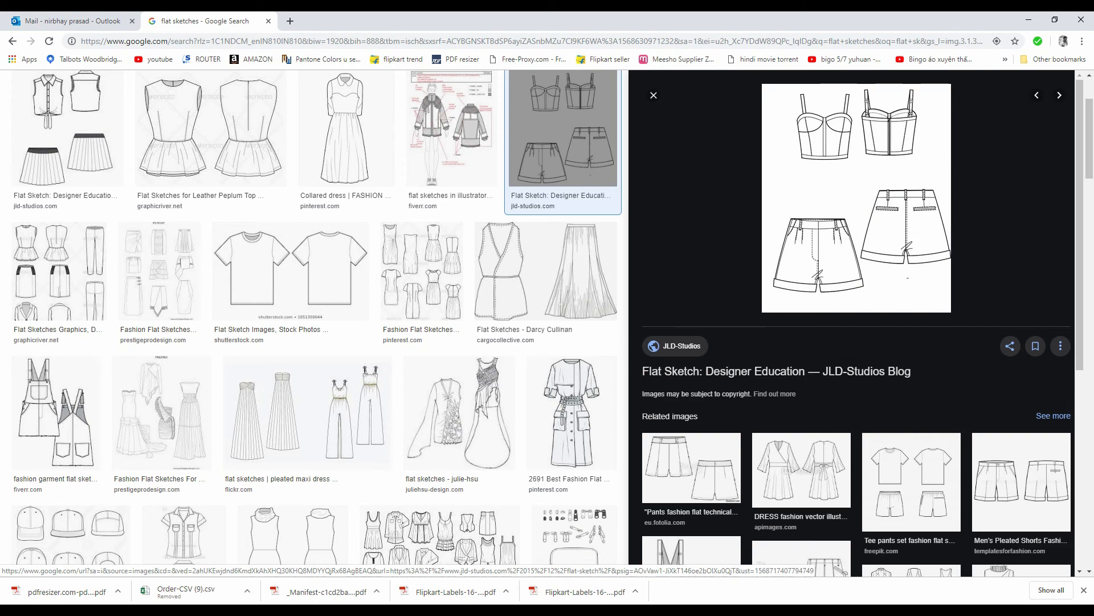
Return to Illustrator and paste the copied flat sketch image into the document.
click(746, 610)
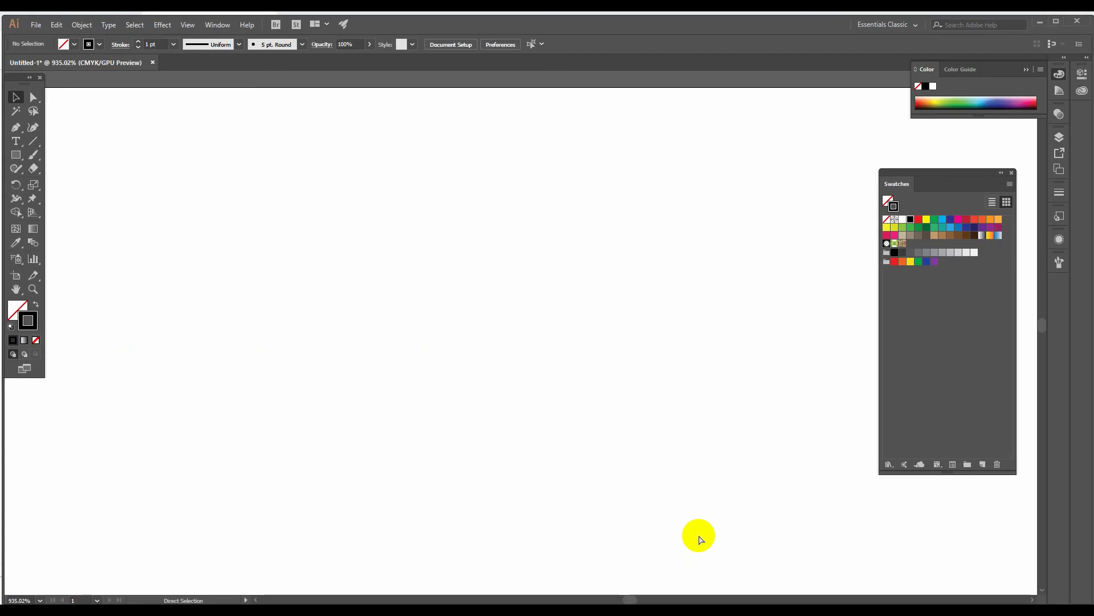
key(ctrl+v)
key(ctrl+minus)
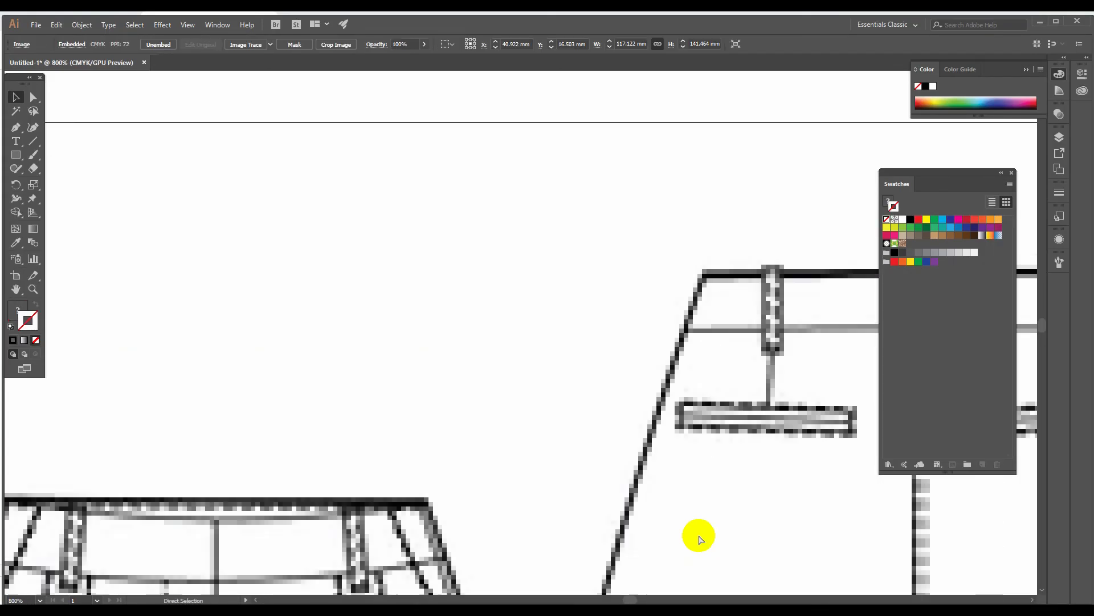
key(ctrl+minus)
key(ctrl+minus)
key(ctrl+minus)
key(ctrl+minus)
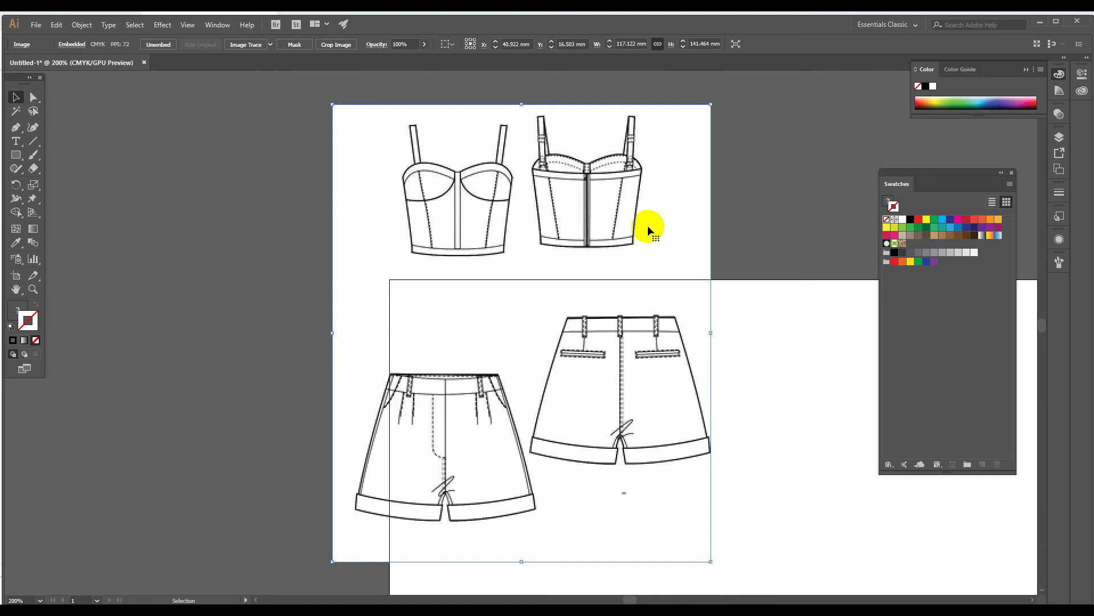
Scale the sketch image down to about 57 by 69 mm and move it fully onto the artboard.
drag(710, 104, 628, 224)
drag(550, 302, 562, 408)
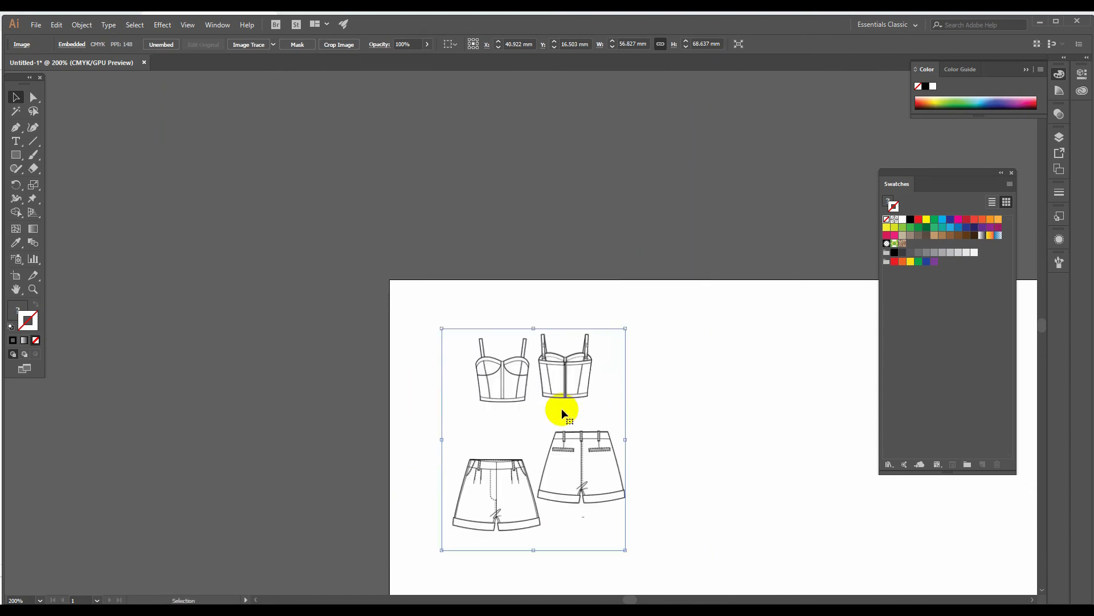
Set the sketch image's opacity to 50% and deselect it.
key(z)
drag(465, 343, 484, 372)
key(space)
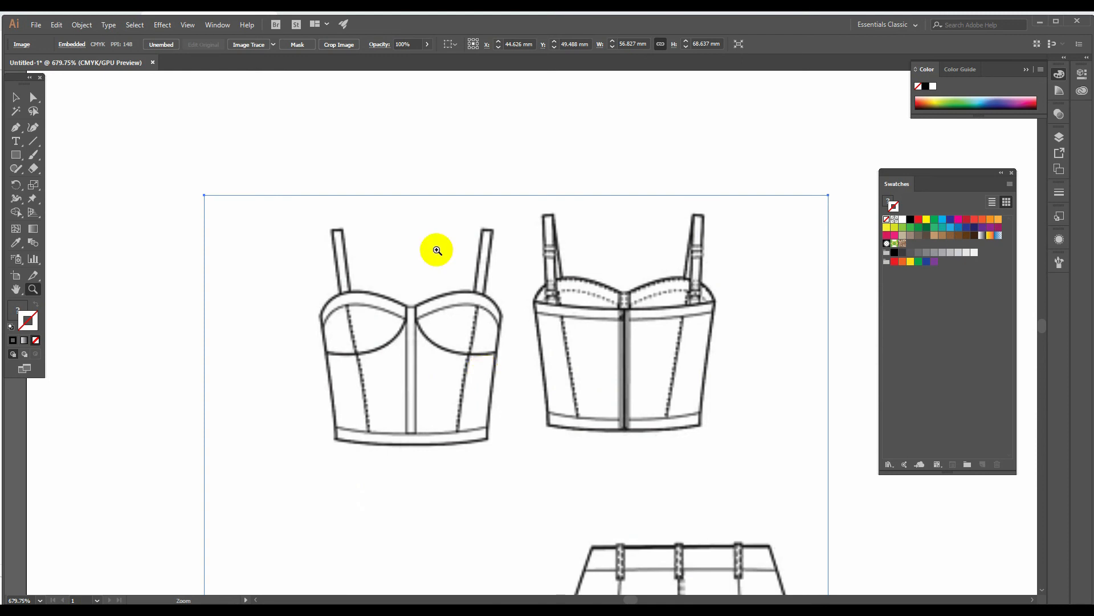
click(427, 44)
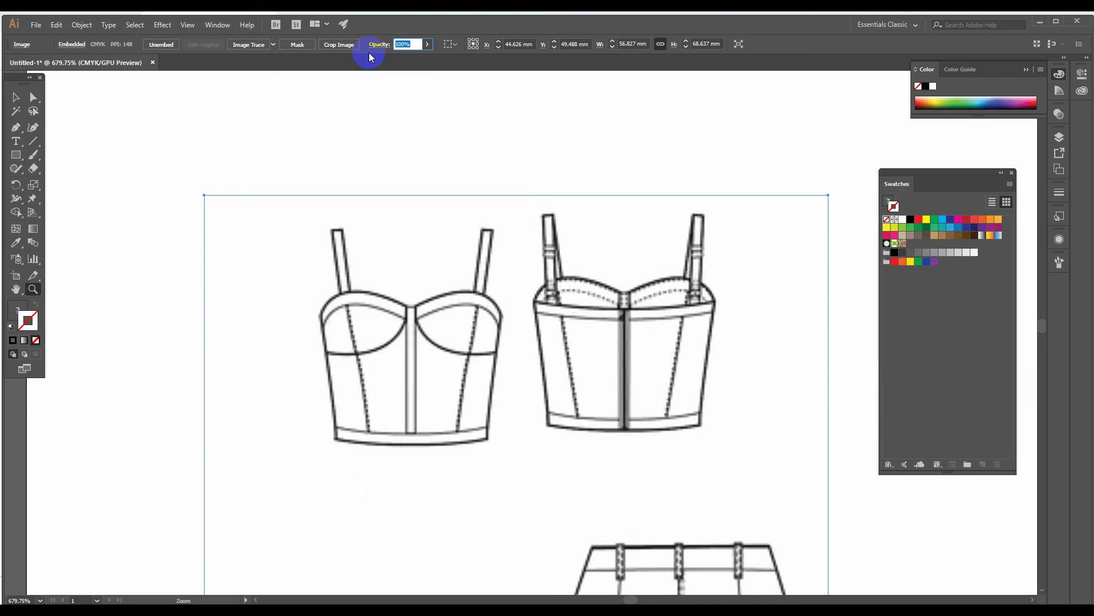
text(50)
key(Return)
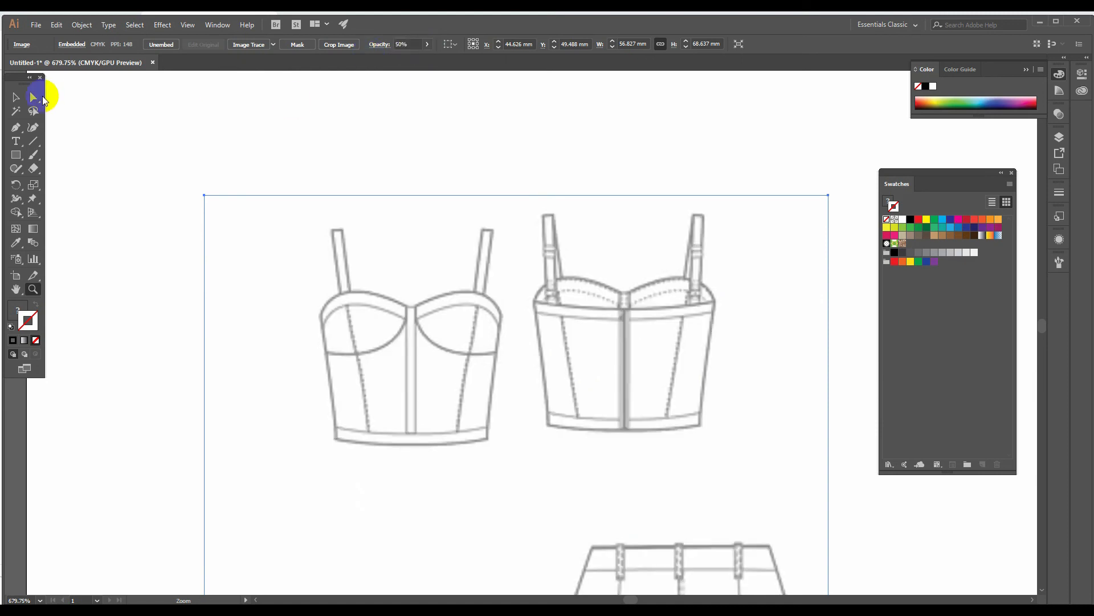
click(17, 98)
click(182, 166)
With the Pen tool, trace the outer edge of the front bustier's left strap as a straight segment about 5.8 mm long.
click(32, 289)
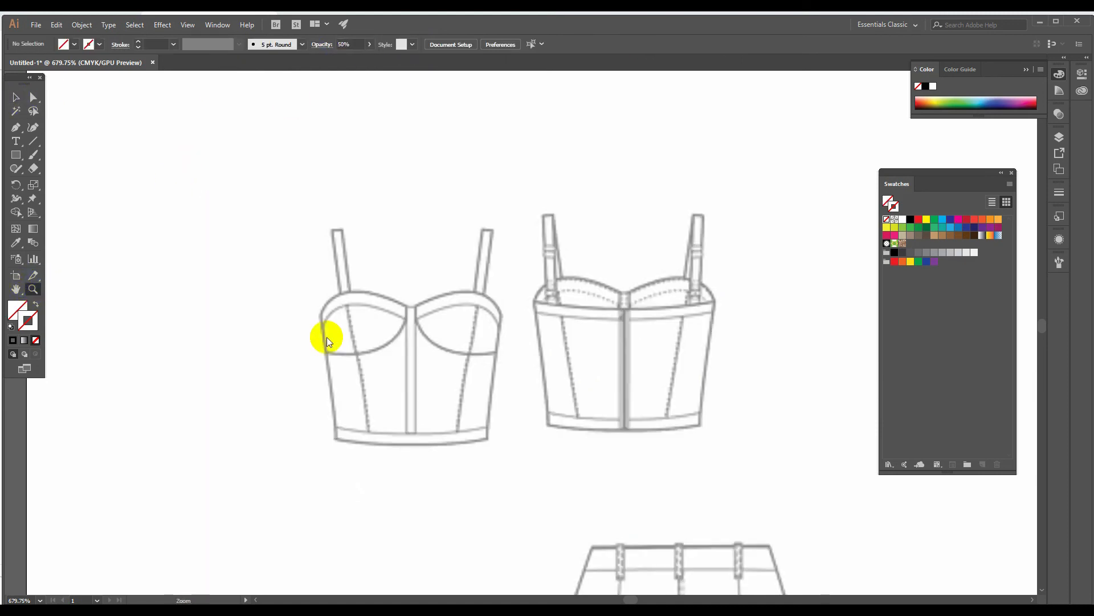
click(383, 342)
click(639, 378)
scroll(640, 373, up, 2)
scroll(639, 370, up, 1)
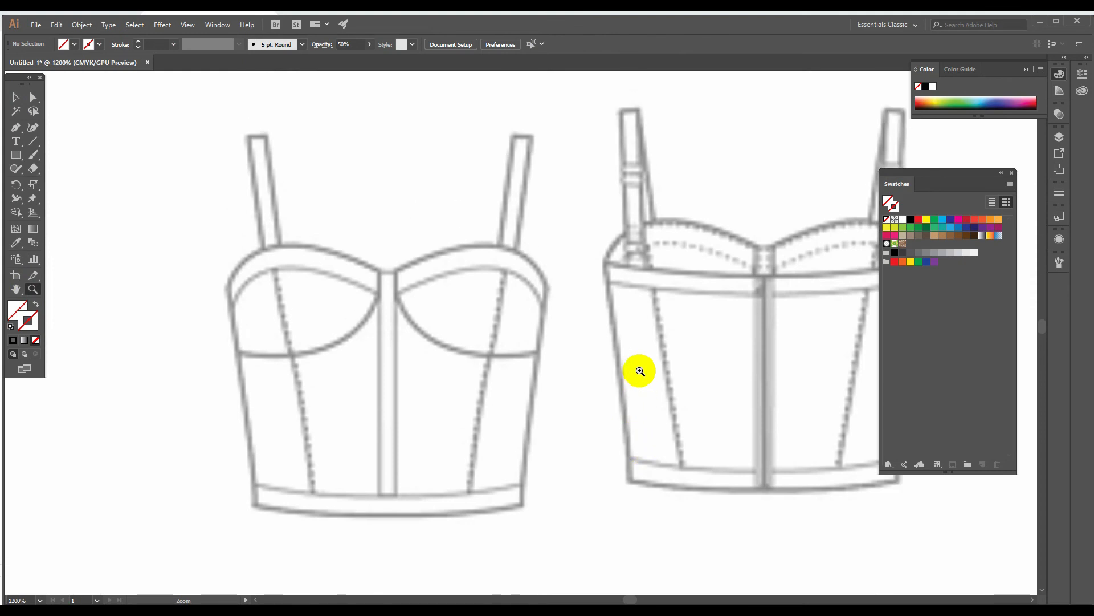
click(23, 141)
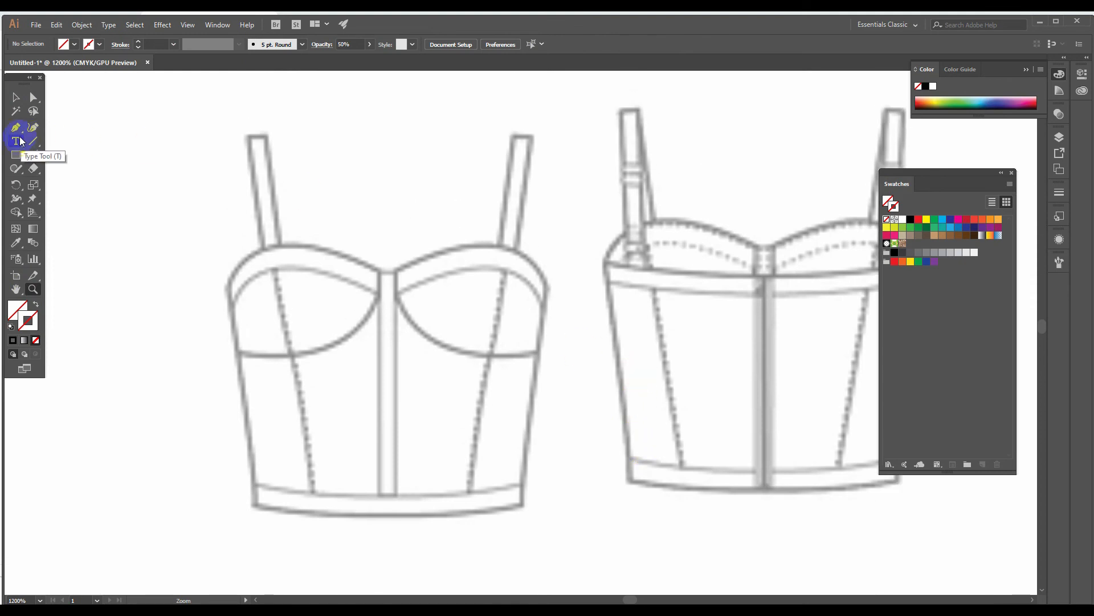
click(16, 128)
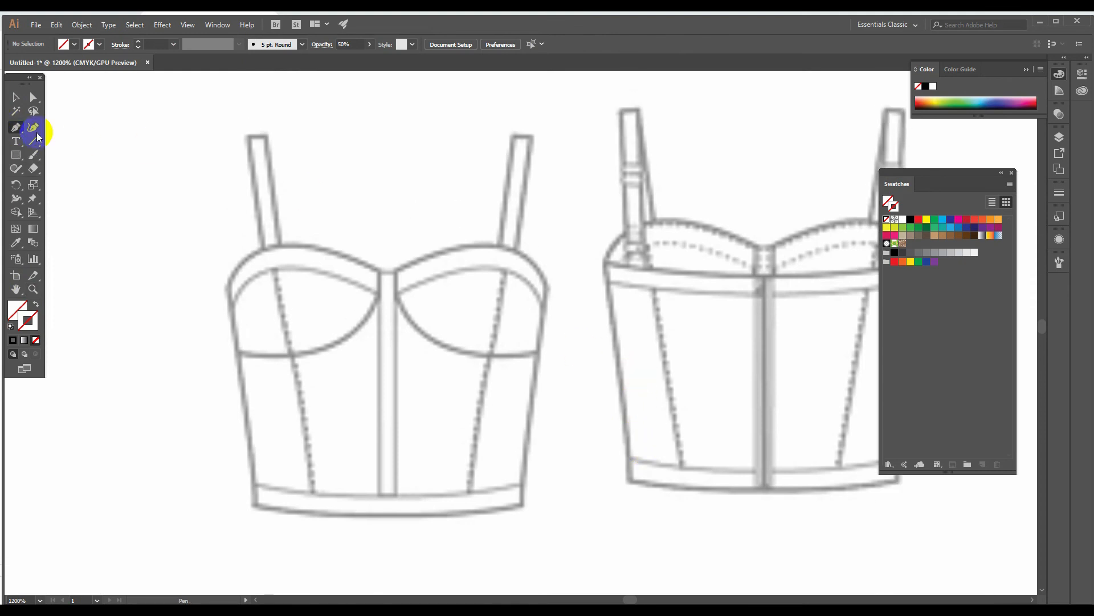
click(247, 136)
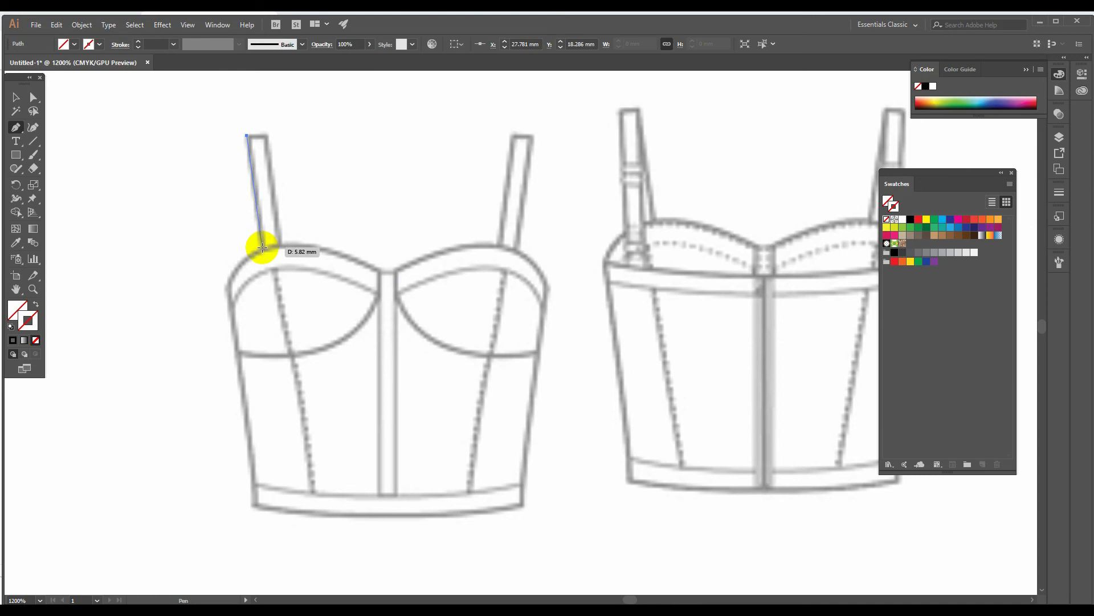
click(262, 247)
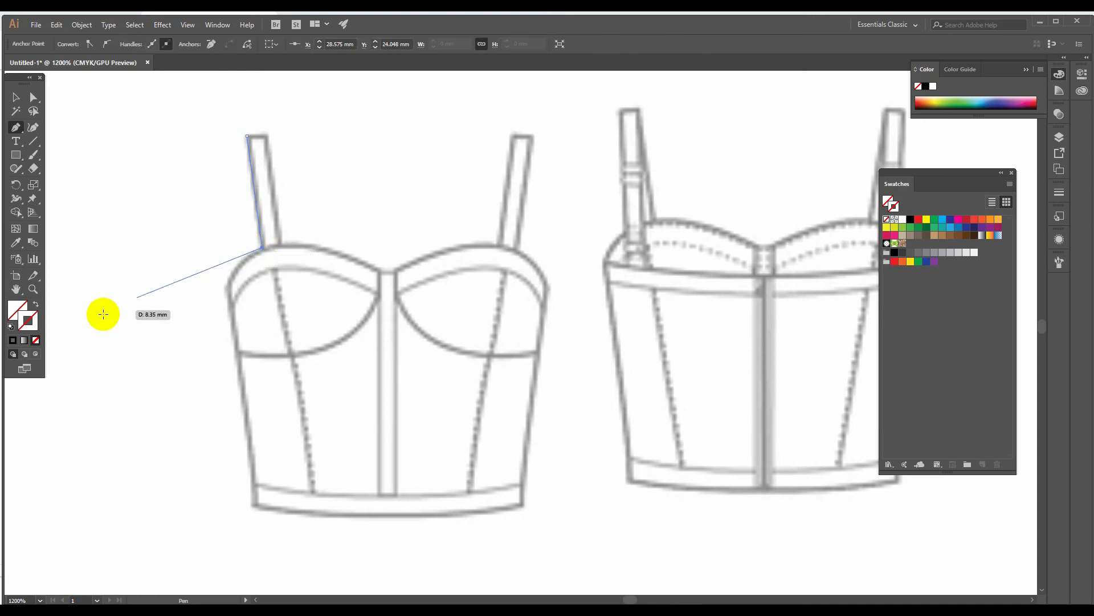
Give the traced strap segment a black stroke with a weight of 0.5 pt.
click(32, 326)
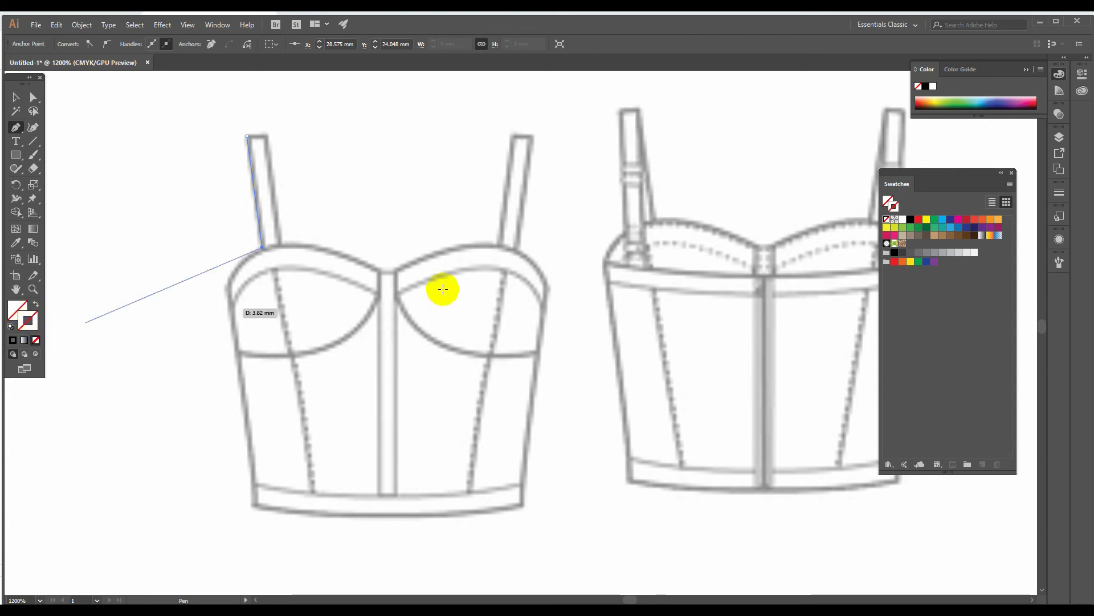
click(910, 221)
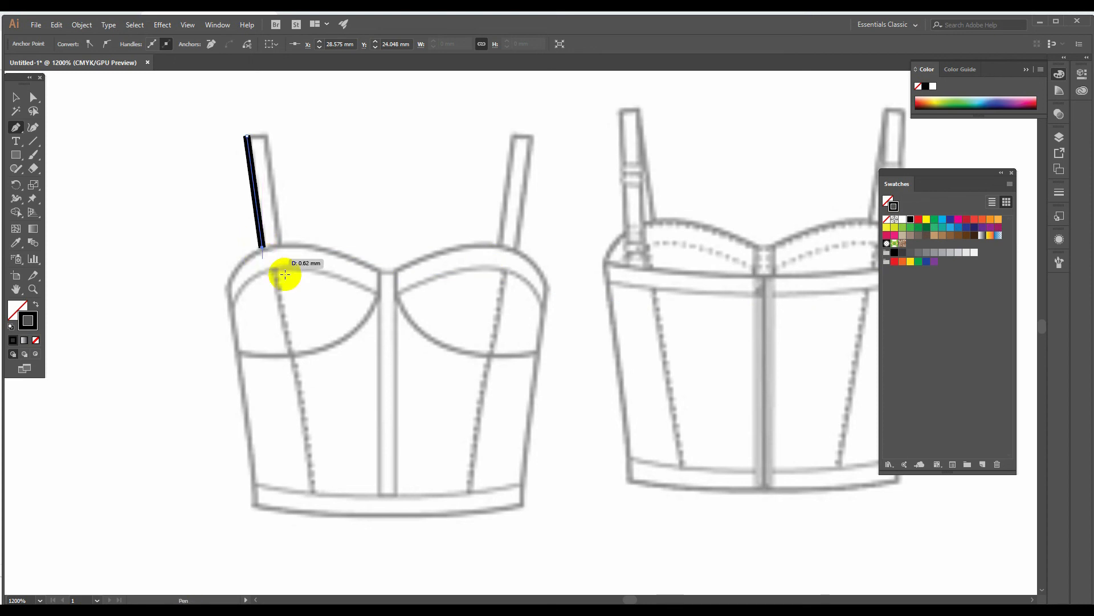
click(1057, 195)
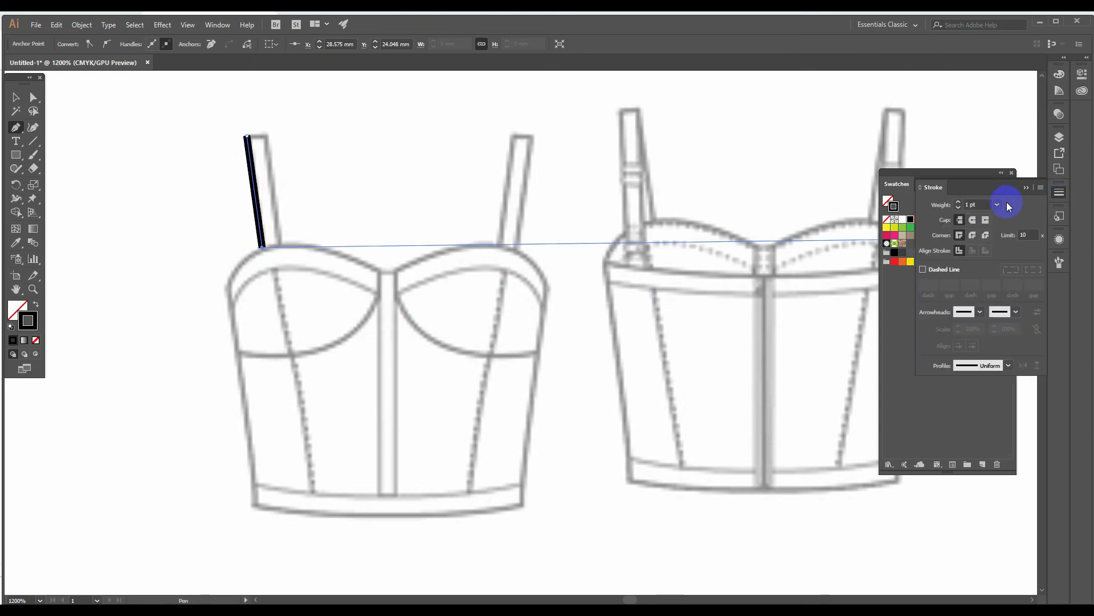
click(1000, 207)
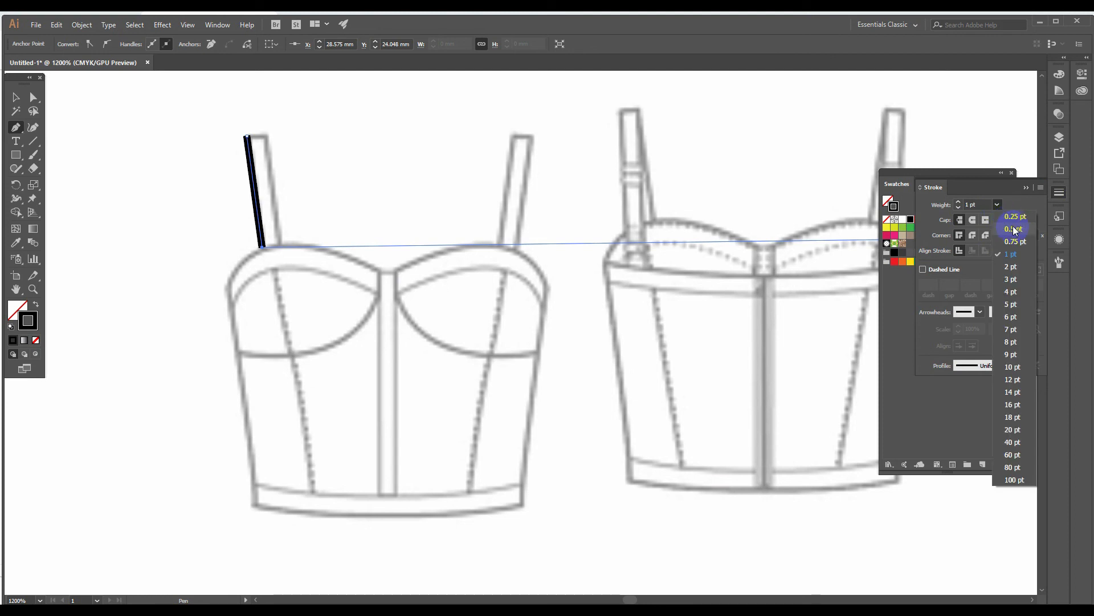
click(1013, 230)
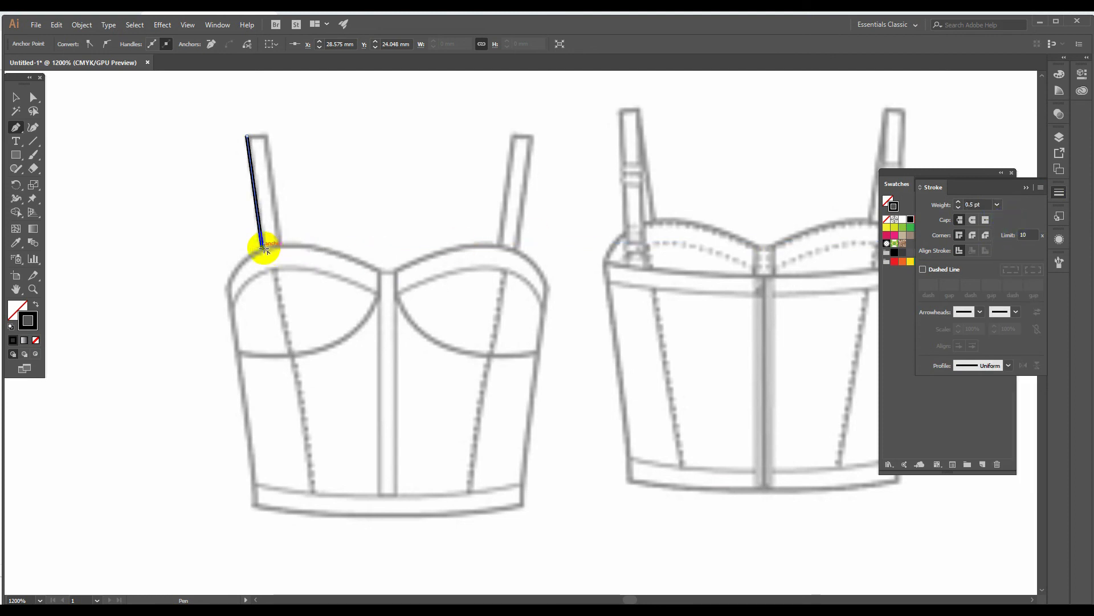
Continue the outline around the left armhole curve and straight down the left side to the hem's lower corner.
ctrl+click(227, 293)
drag(228, 307, 230, 320)
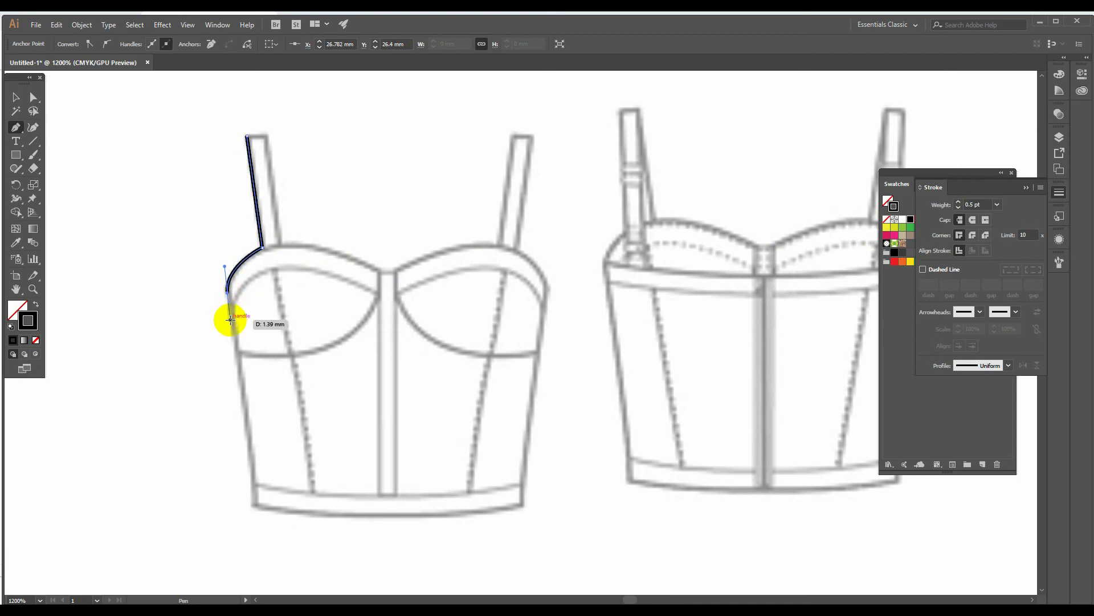
click(252, 475)
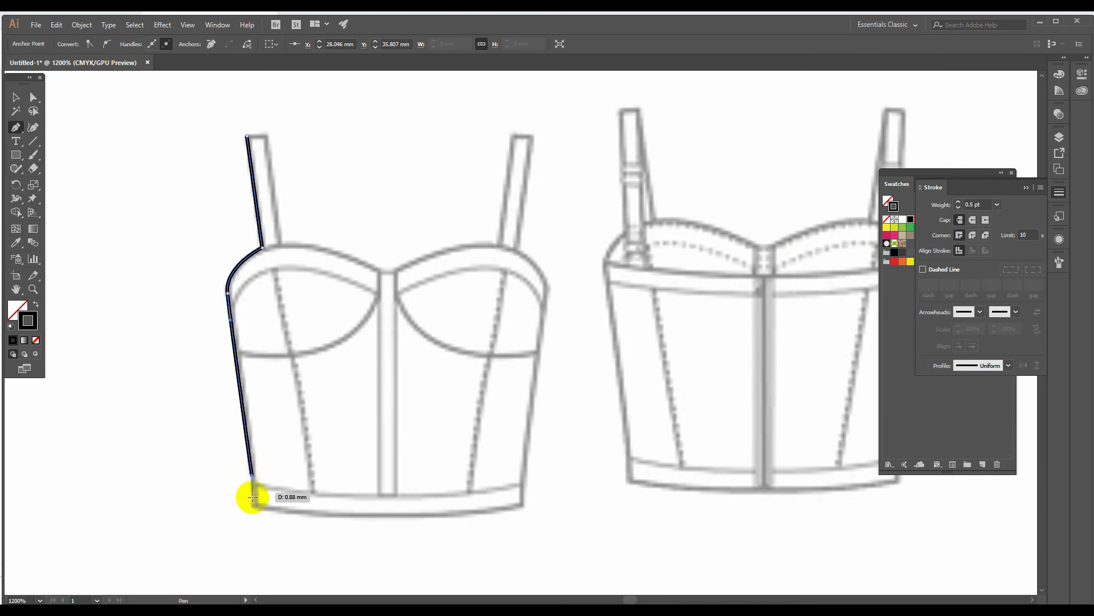
click(251, 504)
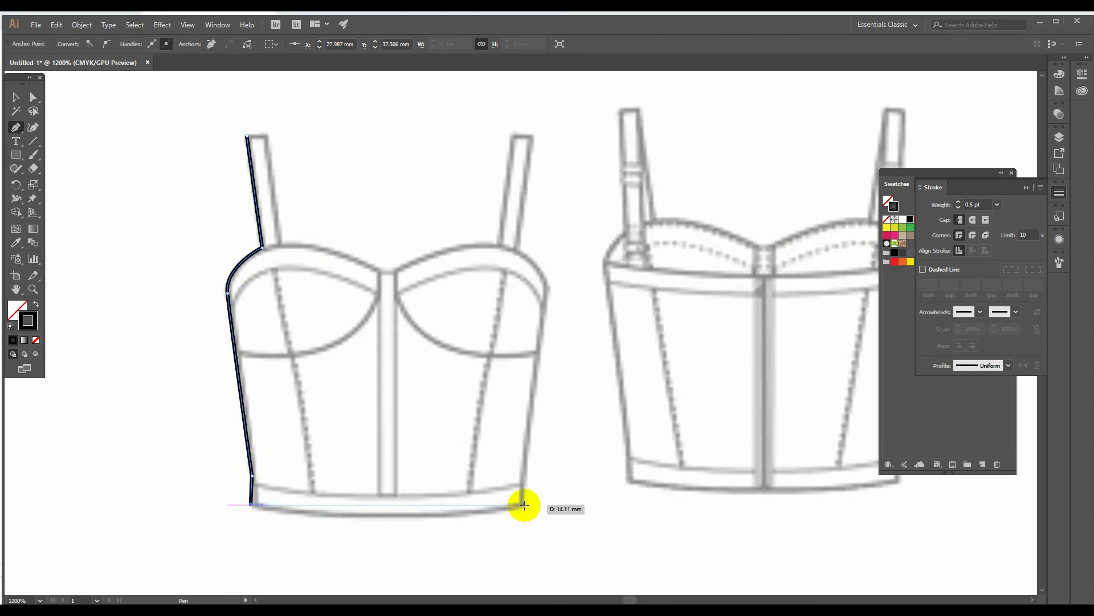
Trace the curved hem to its right corner and continue the outline up the right side to the underarm point.
drag(523, 504, 657, 476)
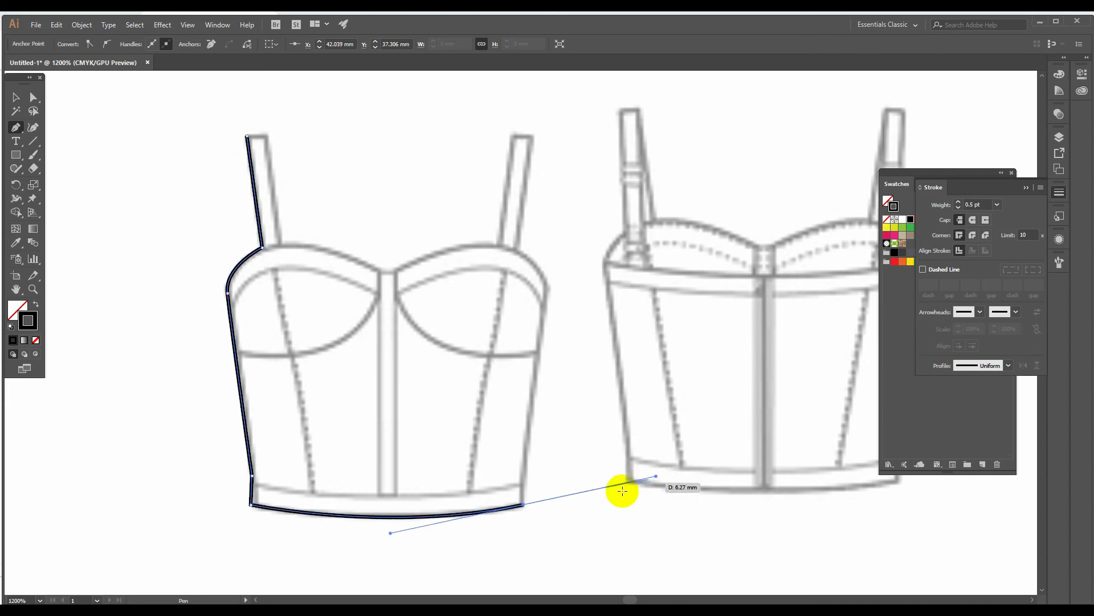
click(524, 504)
click(524, 484)
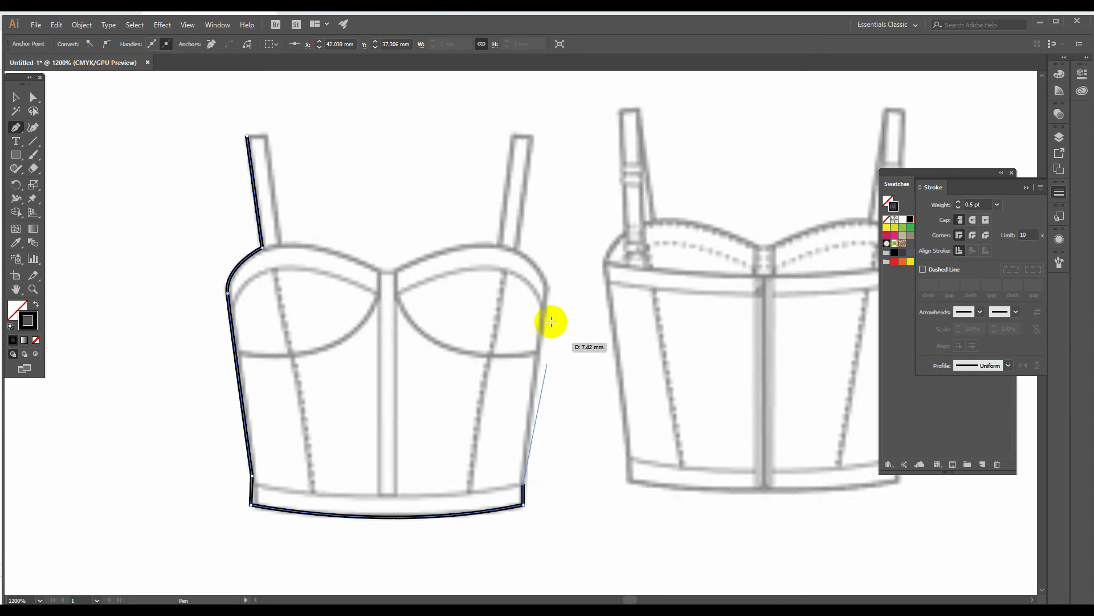
drag(546, 285, 559, 204)
click(546, 283)
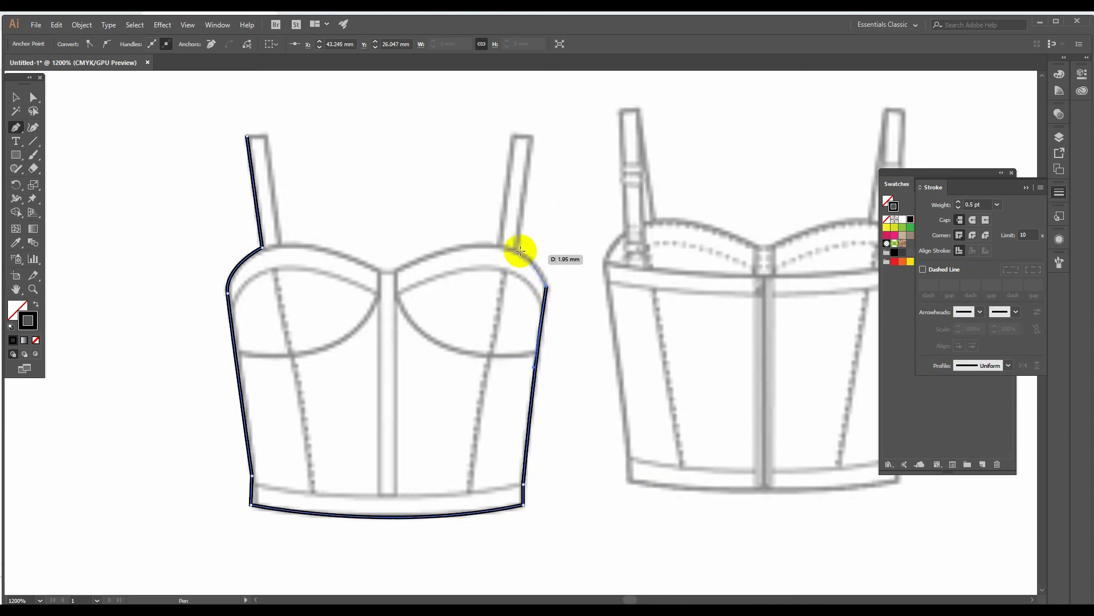
Curve the outline along the right armhole and trace the right strap's outer edge straight up to its top corner.
click(509, 247)
drag(509, 247, 494, 236)
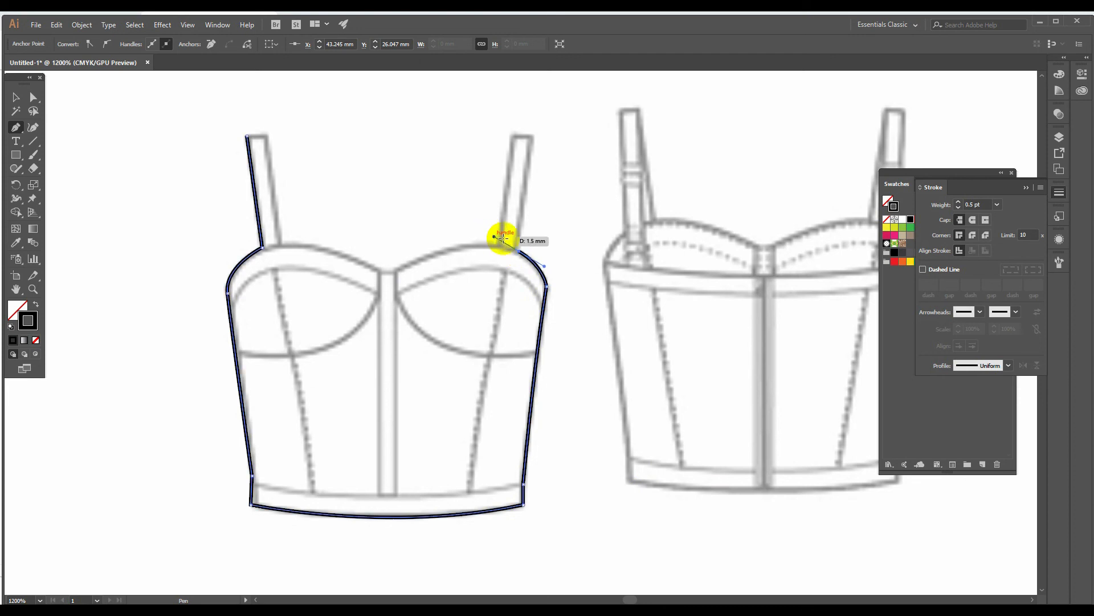
click(521, 252)
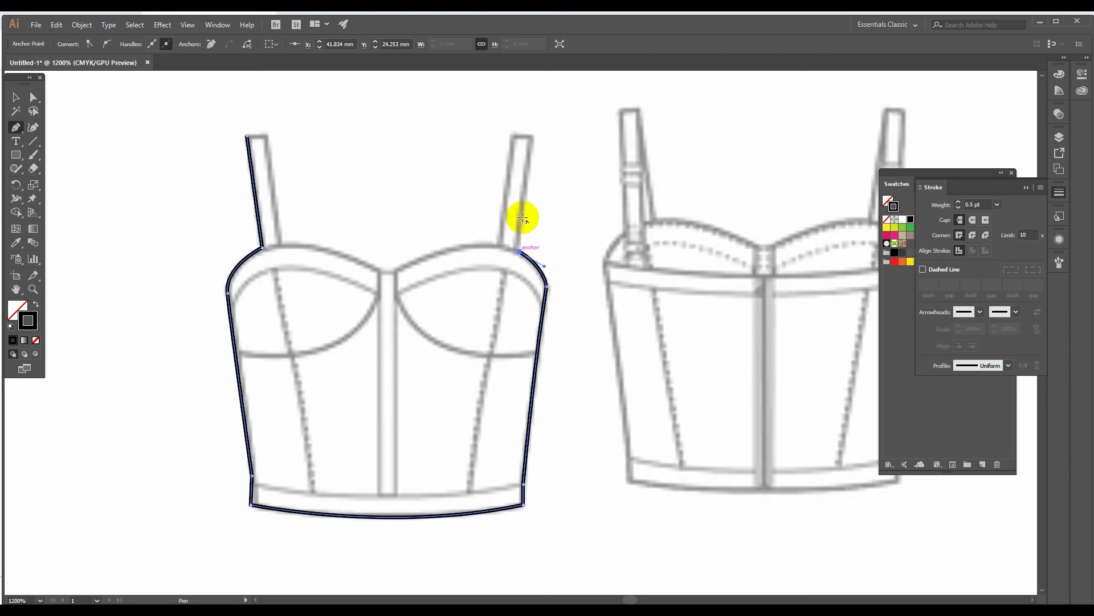
click(532, 136)
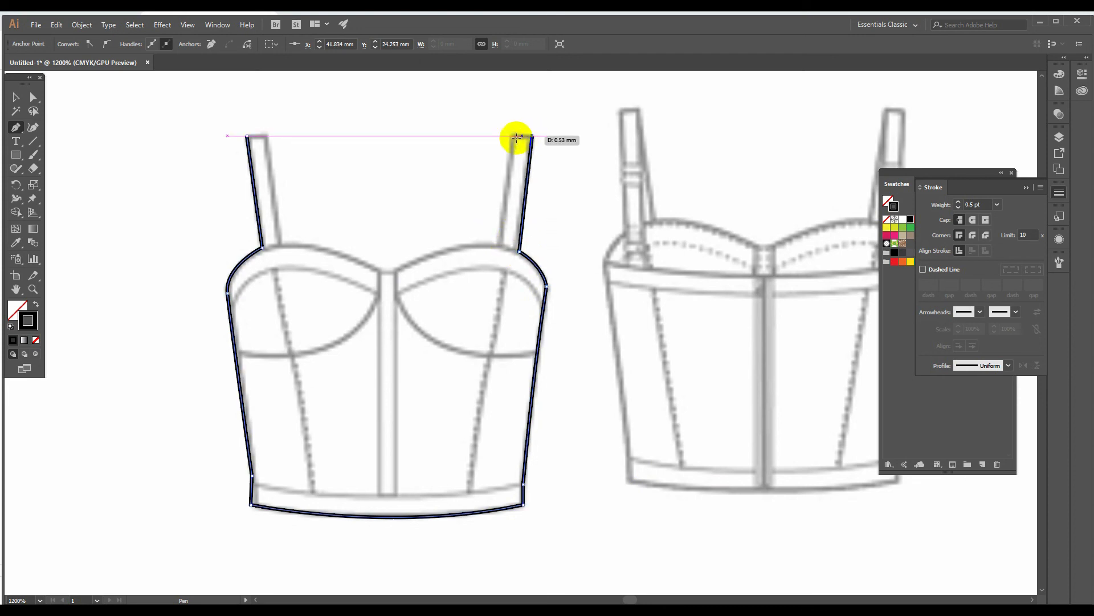
Trace the right strap's top and inner edge, and curve the outline along the right neckline to the centre band.
click(513, 136)
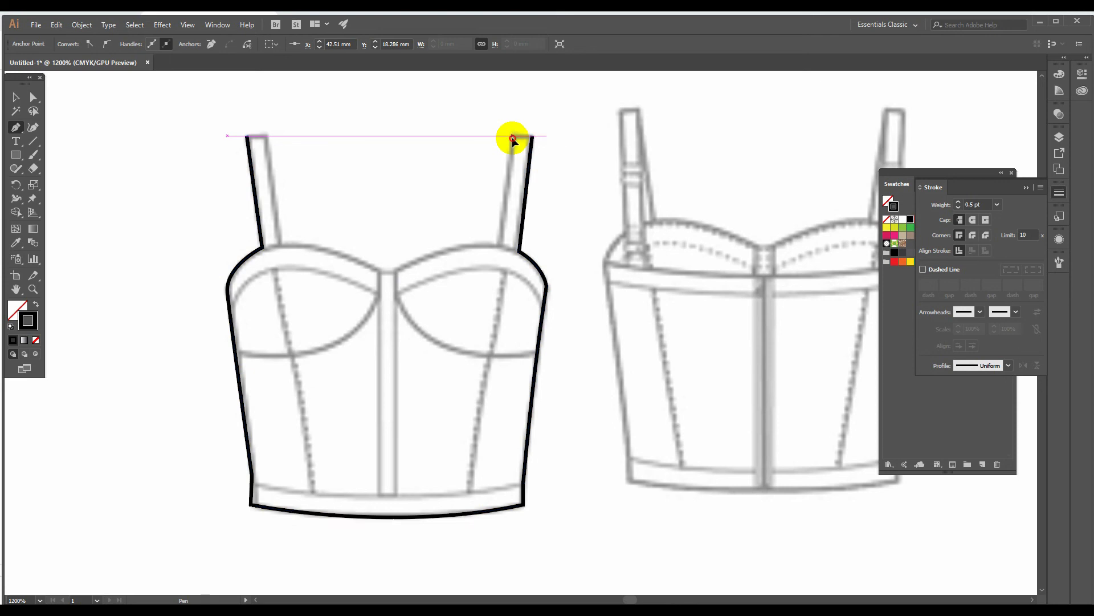
click(499, 245)
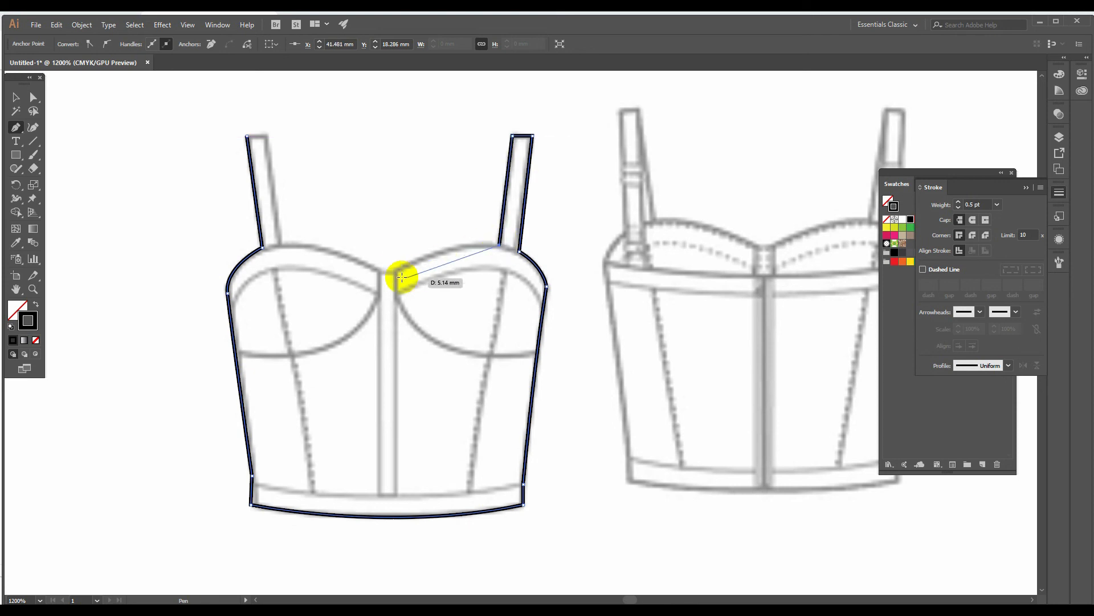
drag(394, 272, 331, 307)
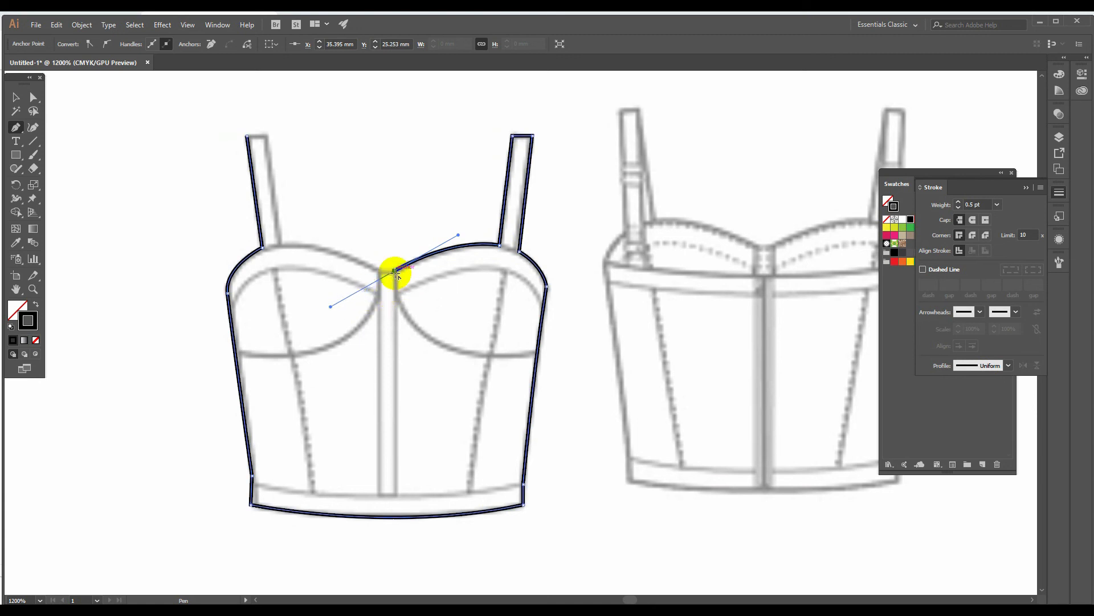
Continue the outline across the top of the centre band and curve it along the left neckline to the left strap's base.
click(395, 273)
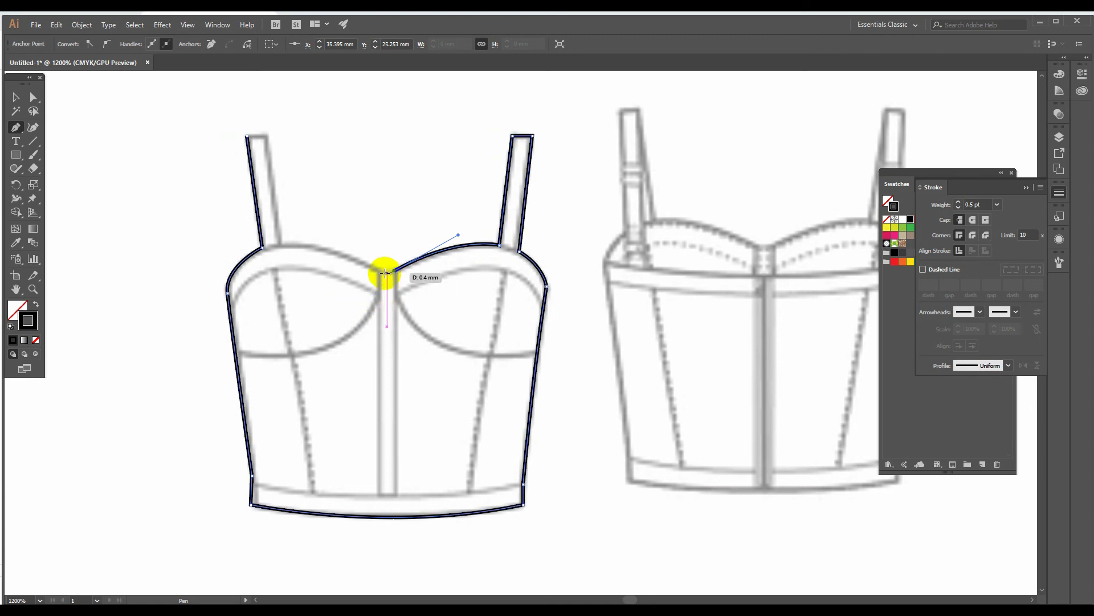
click(380, 271)
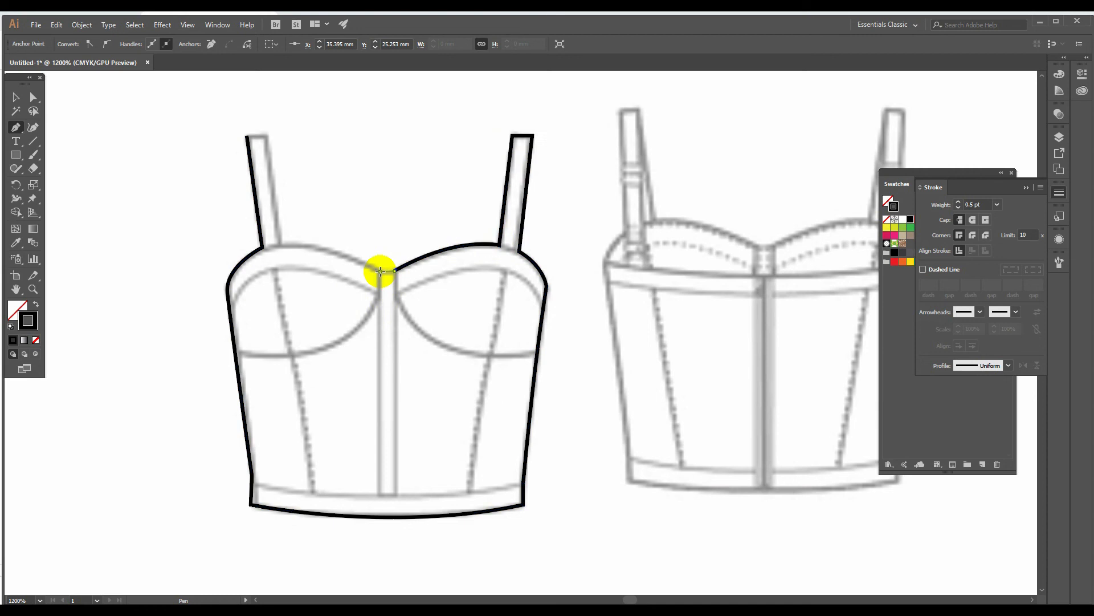
drag(285, 244, 240, 249)
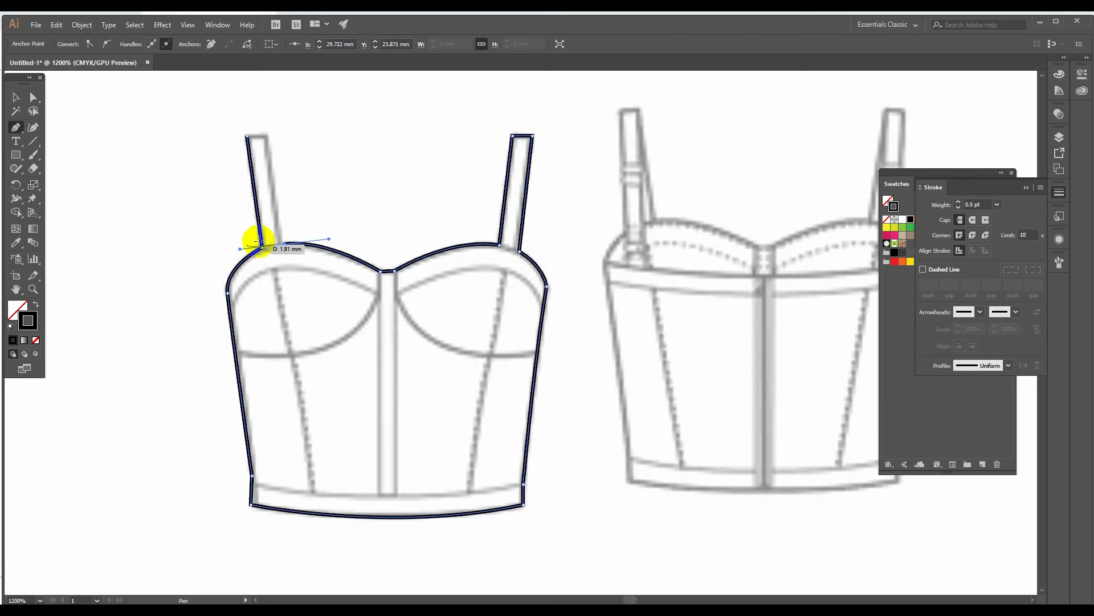
click(284, 244)
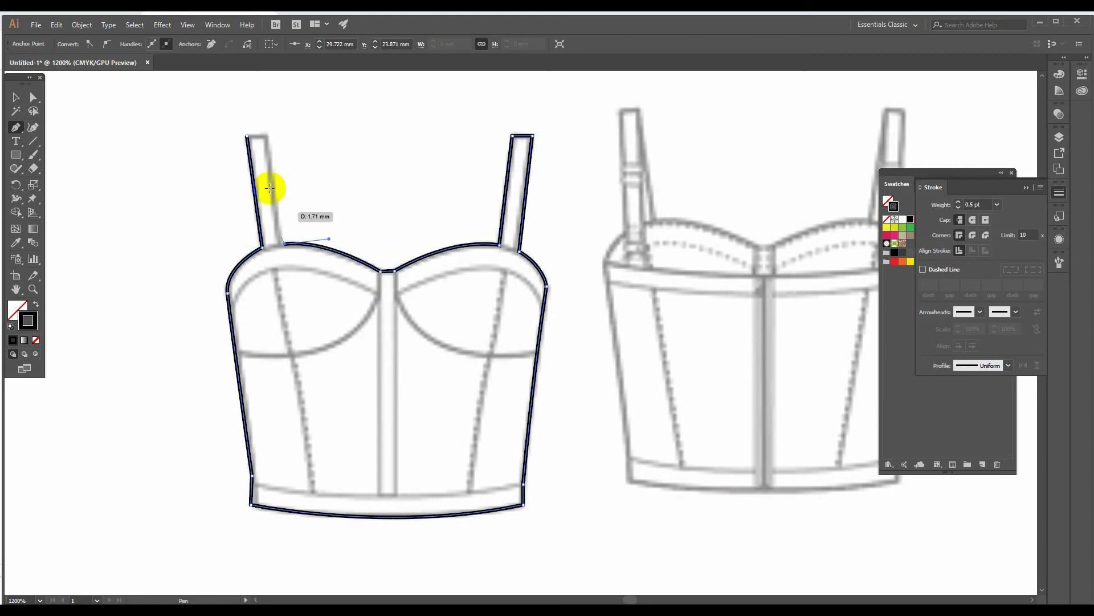
Trace the left strap's inner edge and top, close the outline at its starting anchor, and deselect the finished path.
click(268, 135)
click(249, 136)
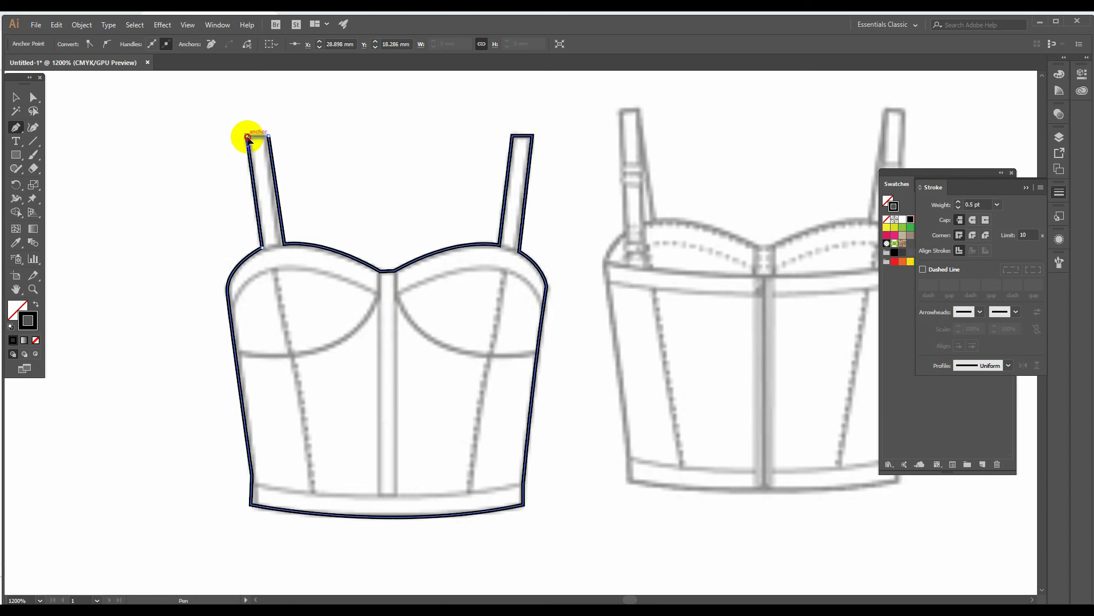
click(16, 97)
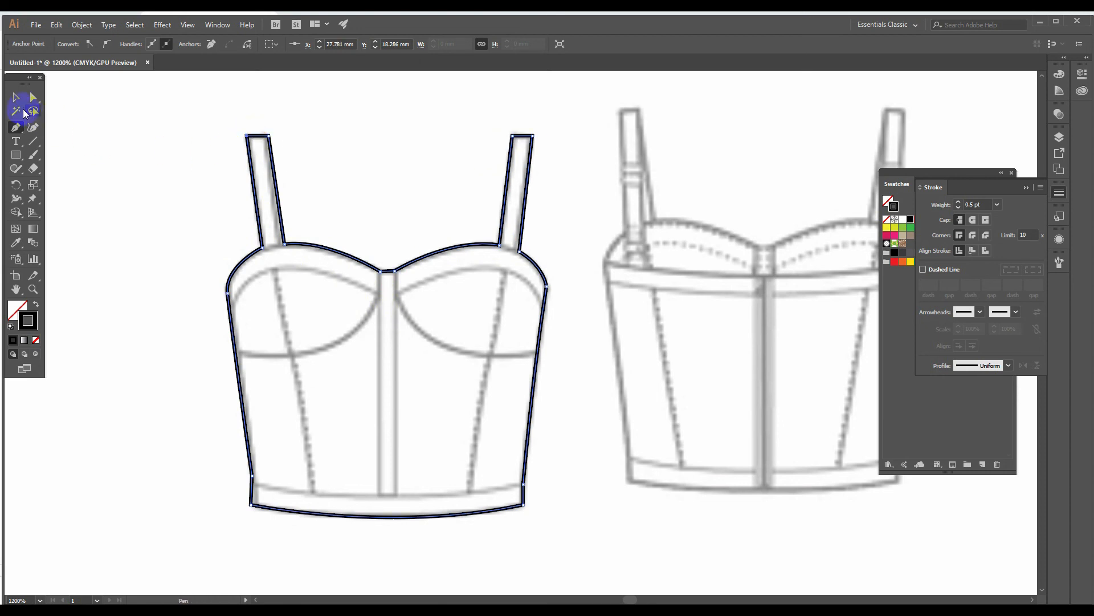
click(90, 166)
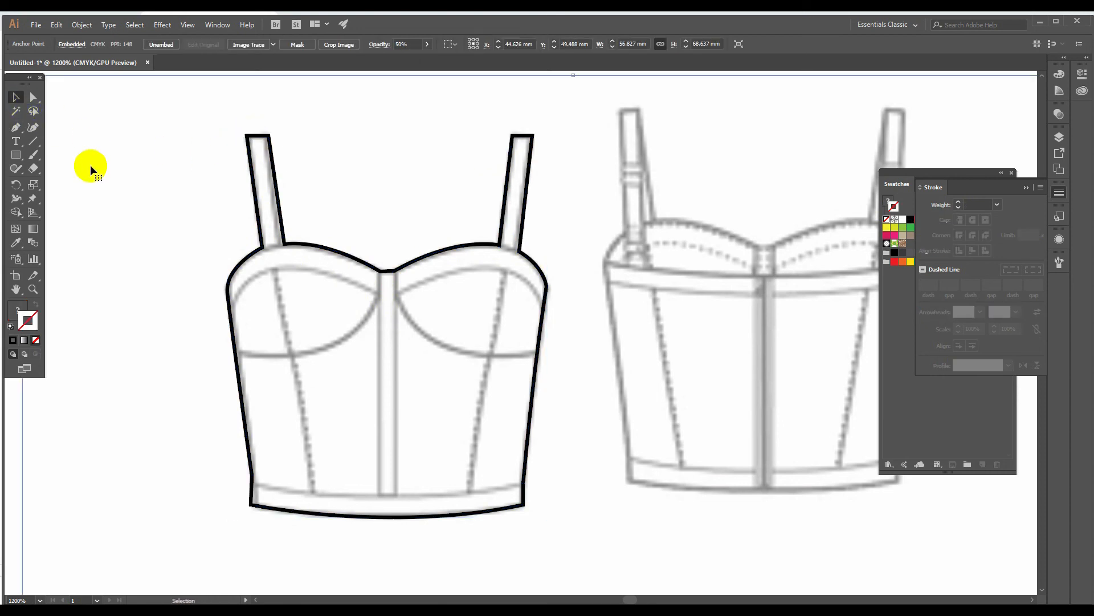